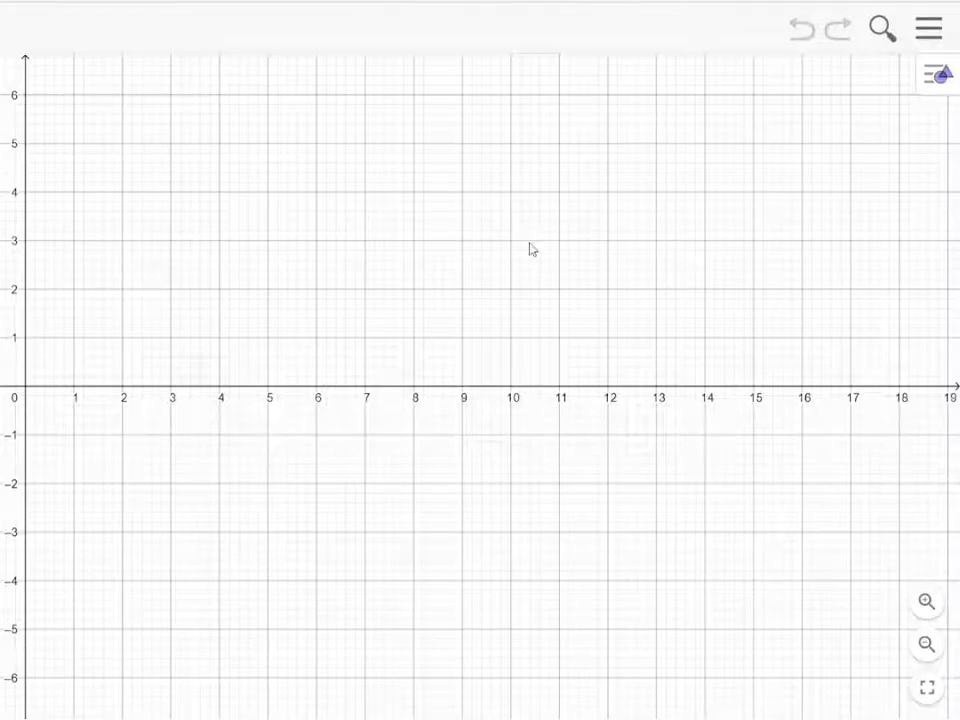
Hide the coordinate axes in the graphics view while keeping the grid.
{"action": "left_click", "coordinate": [931, 90]}
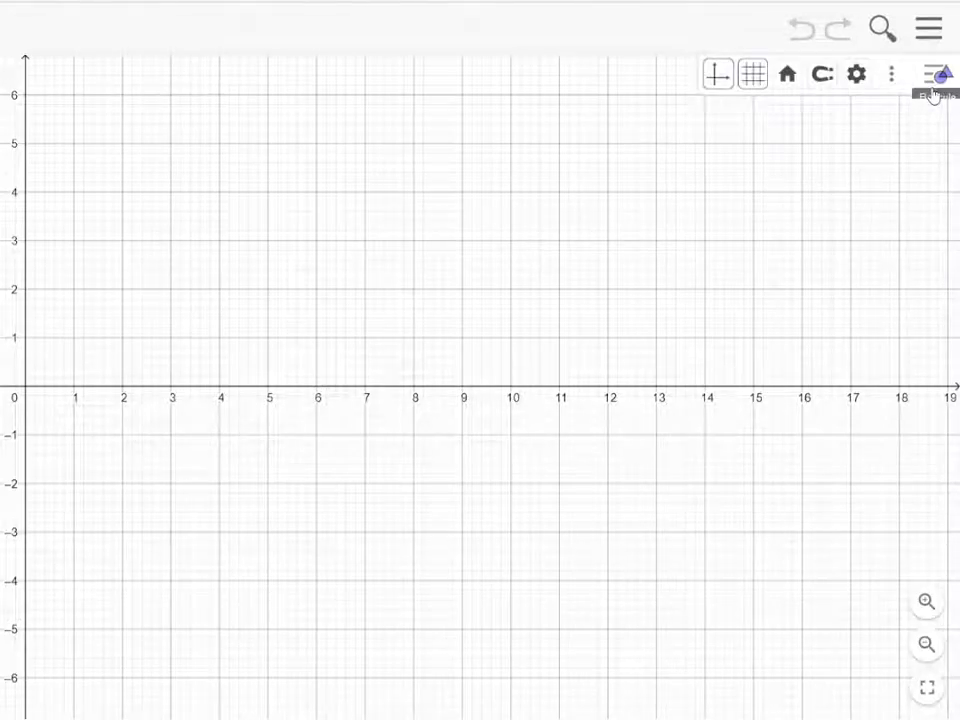
{"action": "left_click", "coordinate": [720, 80]}
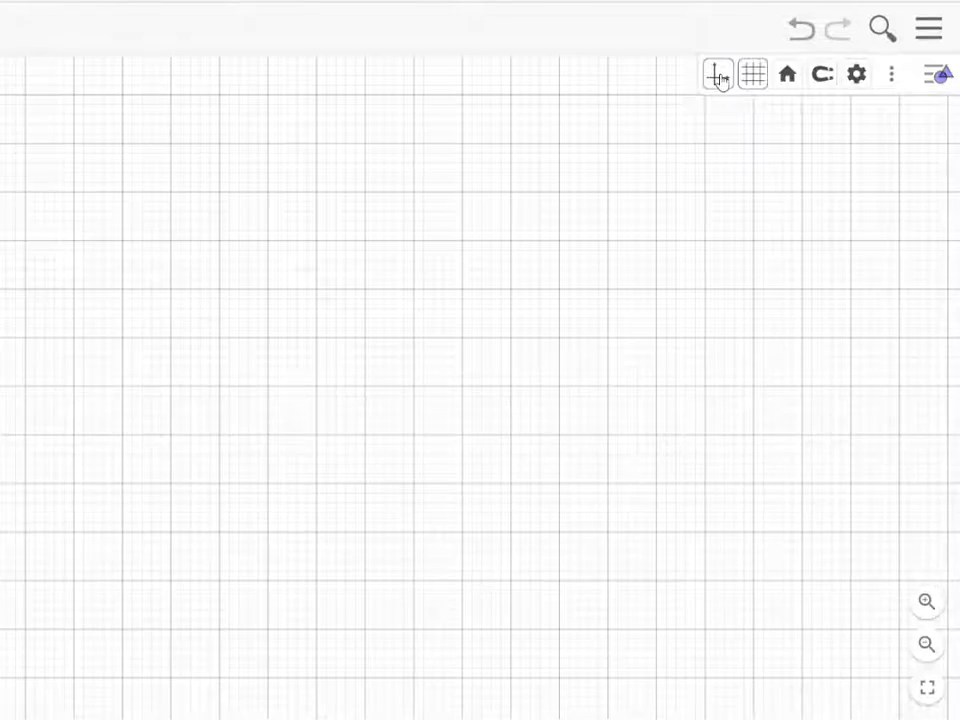
{"action": "left_click", "coordinate": [895, 80]}
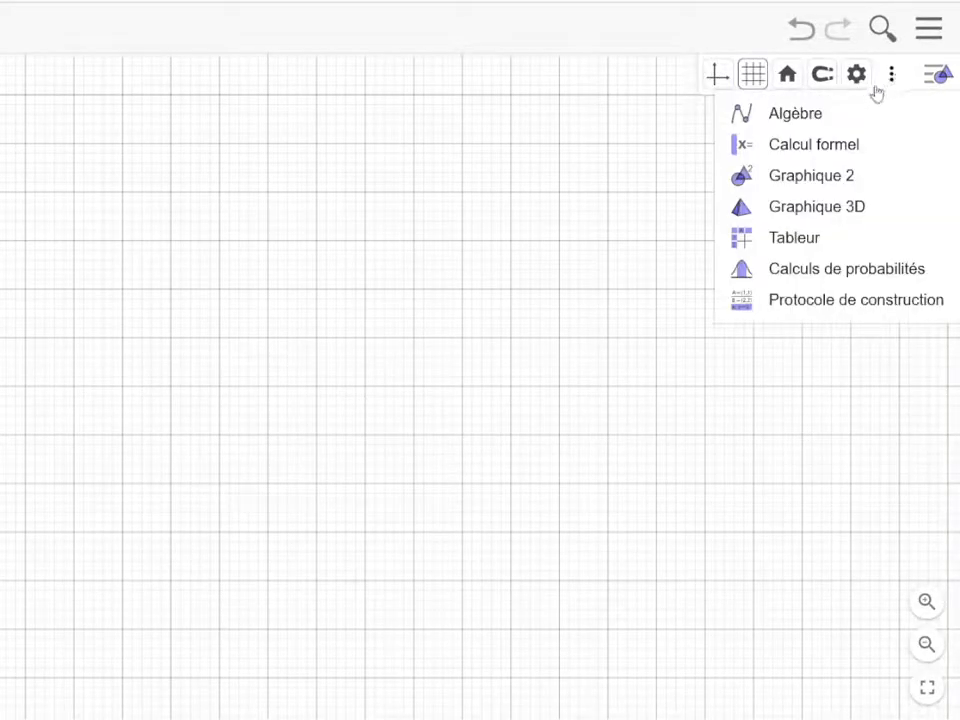
{"action": "left_click", "coordinate": [628, 122]}
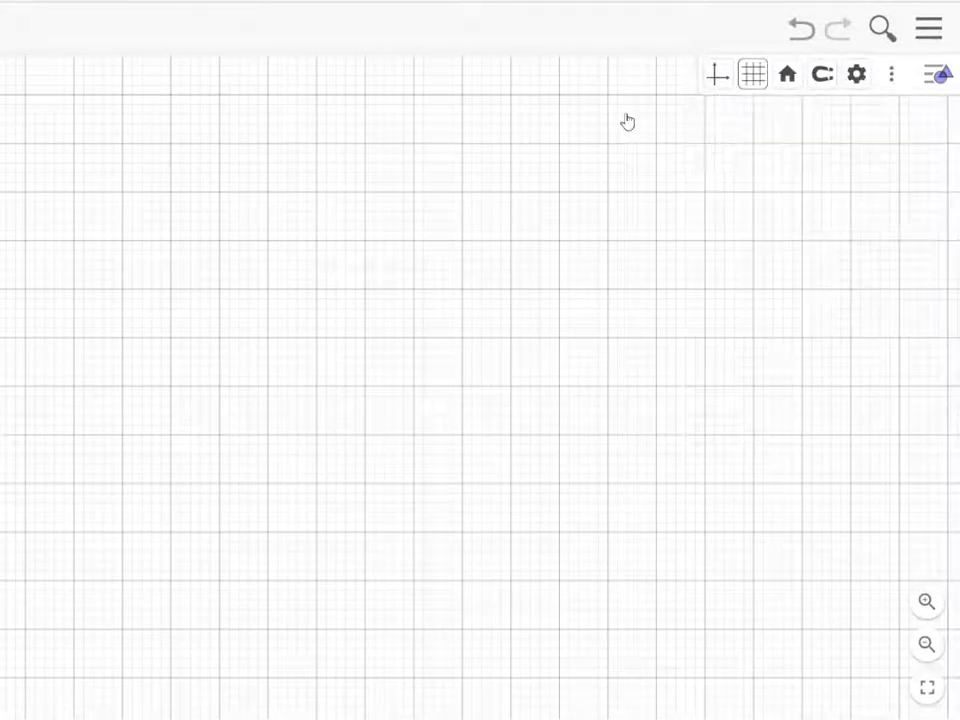
Set the grid's point capture to Attaché à la Grille and enable the fixed Distance option.
{"action": "left_click", "coordinate": [857, 76]}
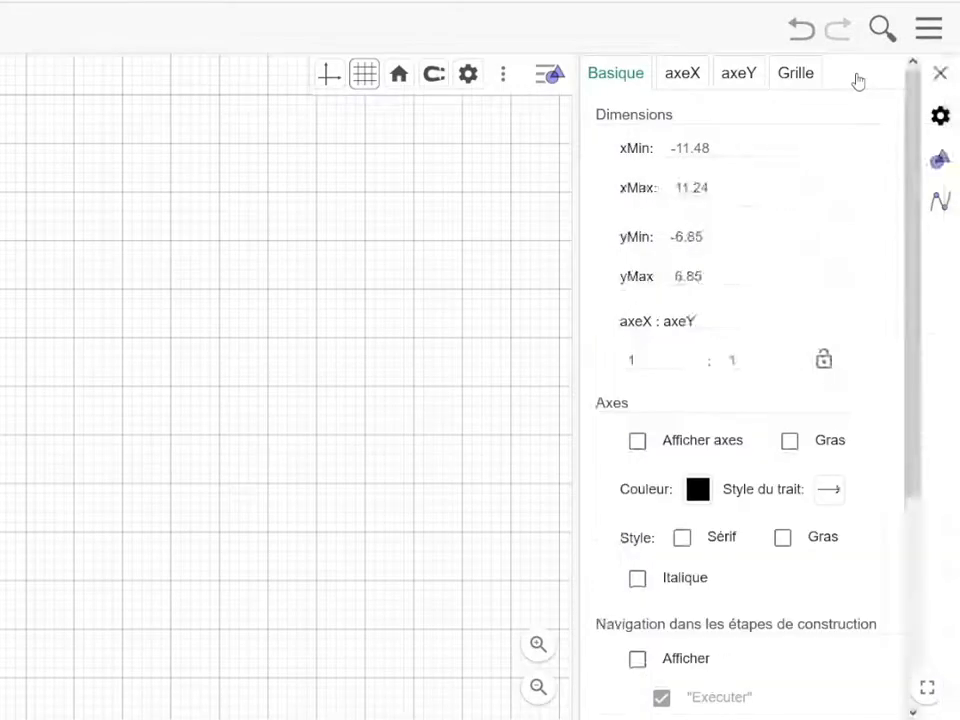
{"action": "left_click", "coordinate": [794, 82]}
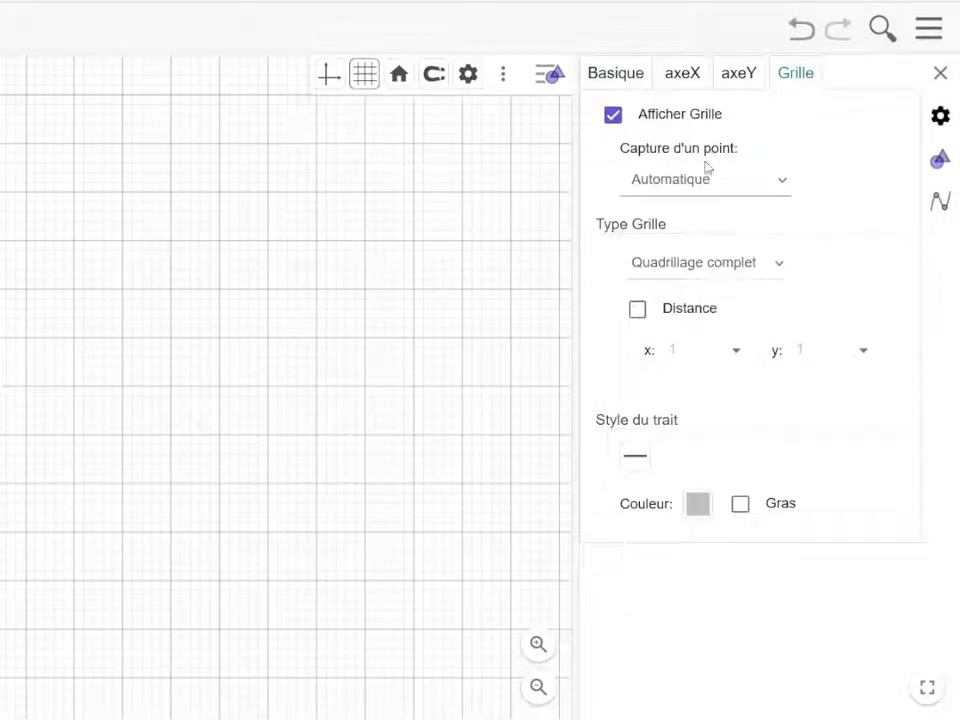
{"action": "left_click", "coordinate": [716, 265]}
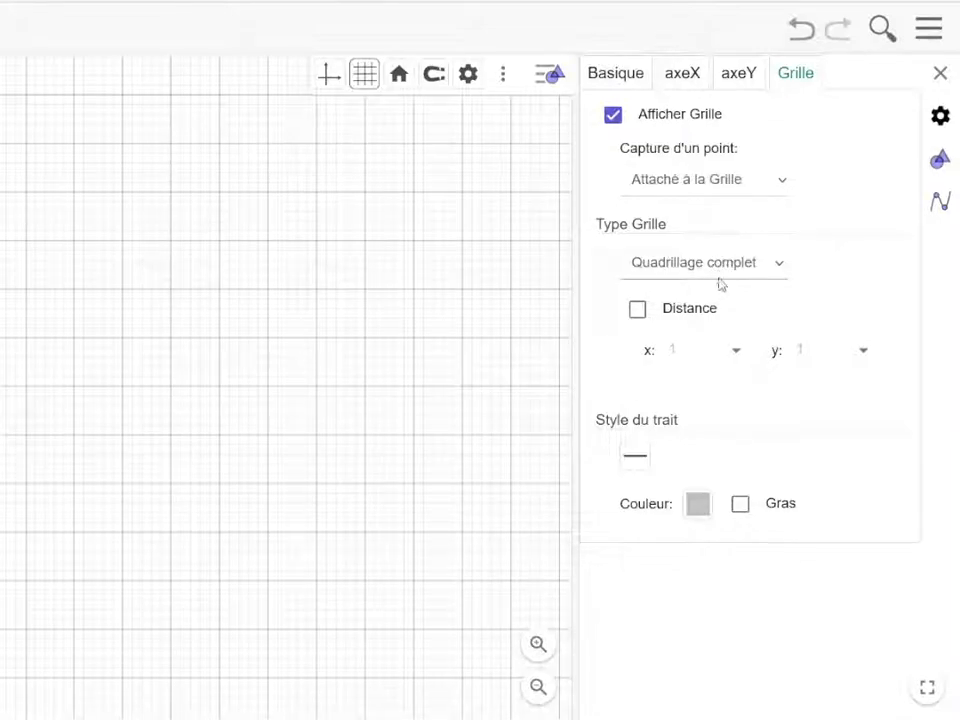
{"action": "left_click", "coordinate": [639, 311]}
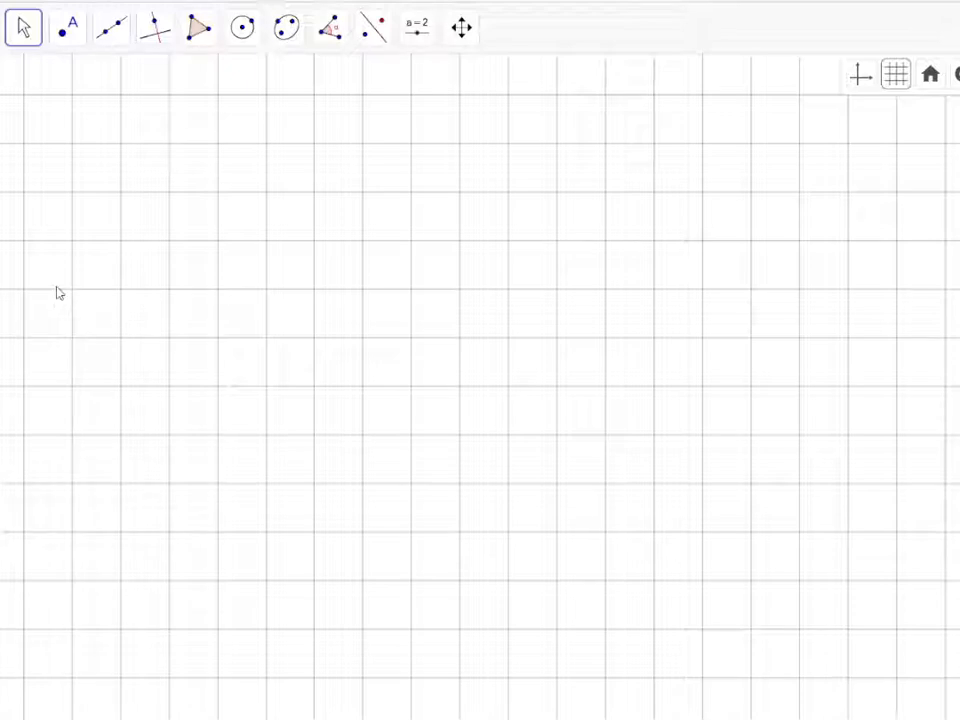
Draw a horizontal segment three grid squares long with the Segment tool.
{"action": "left_click", "coordinate": [70, 40]}
{"action": "mouse_move", "coordinate": [120, 43]}
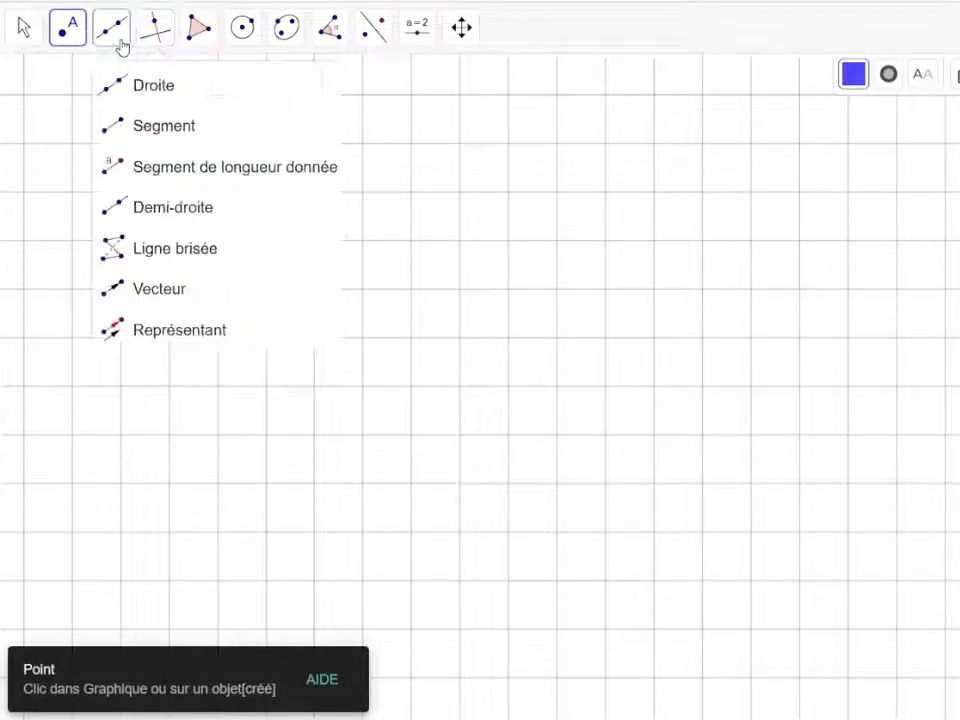
{"action": "left_click", "coordinate": [120, 125]}
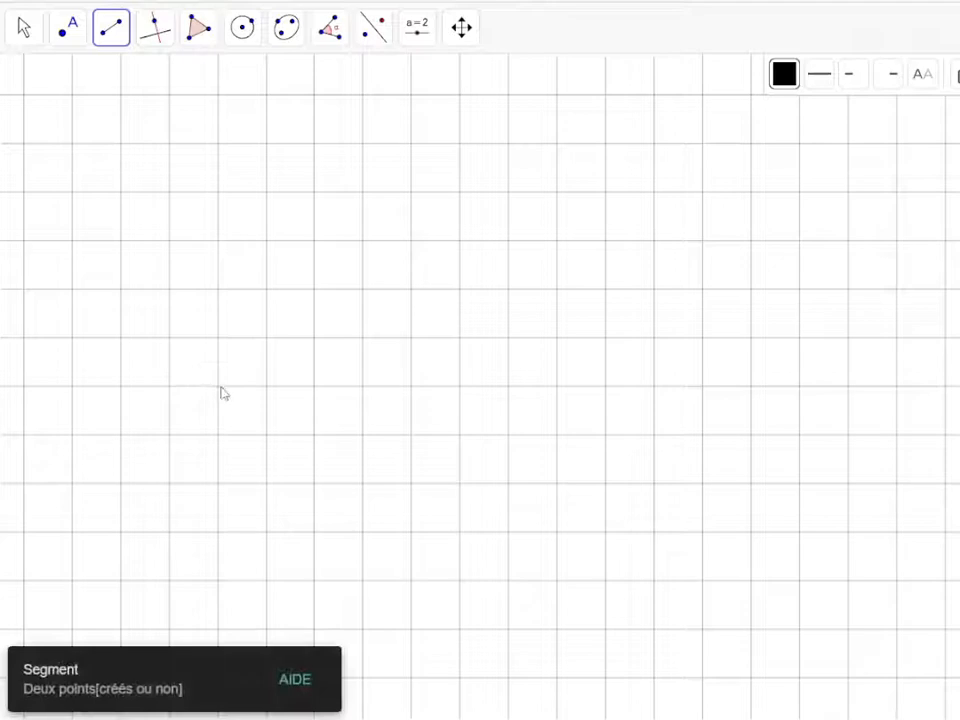
{"action": "left_click", "coordinate": [217, 386]}
{"action": "left_click", "coordinate": [362, 386]}
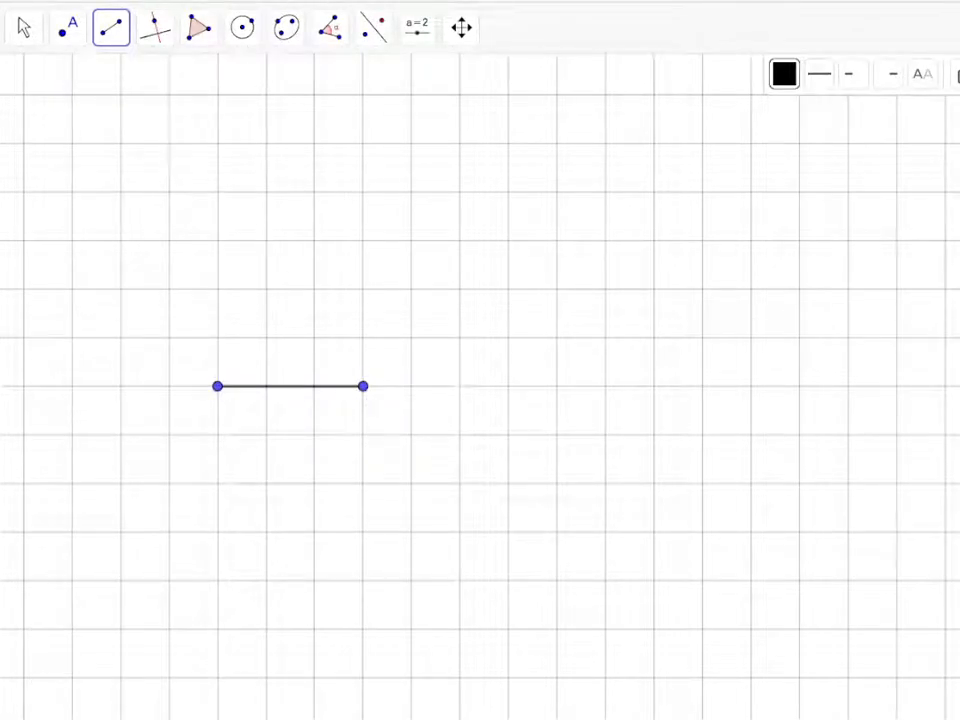
Display the labels A and B on the segment's two endpoints.
{"action": "left_click", "coordinate": [22, 27]}
{"action": "left_click", "coordinate": [33, 82]}
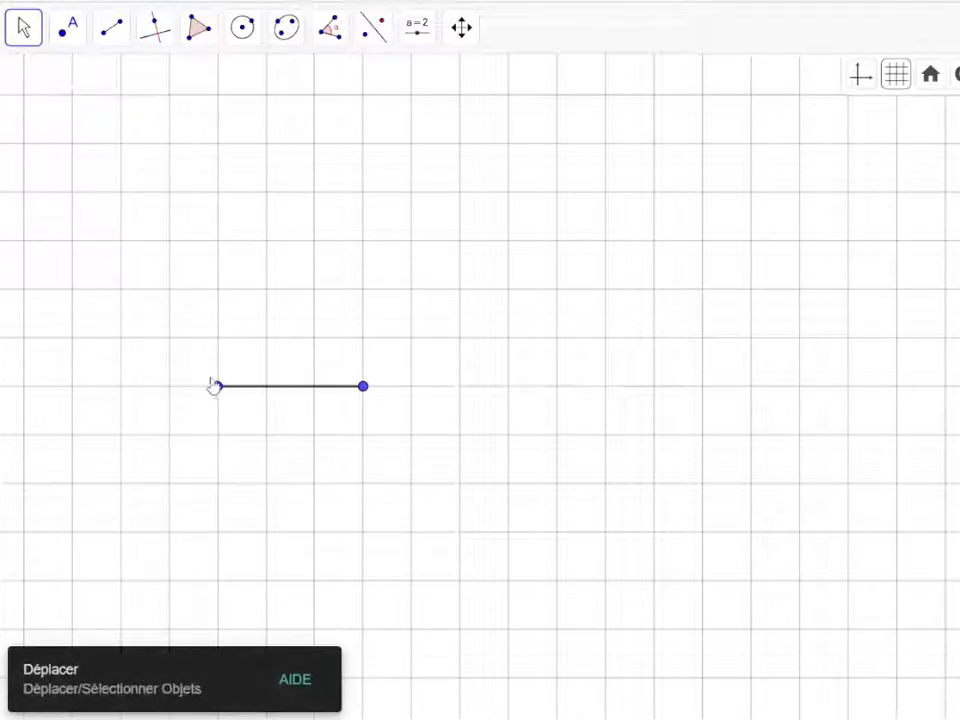
{"action": "right_click", "coordinate": [215, 394]}
{"action": "left_click", "coordinate": [285, 491]}
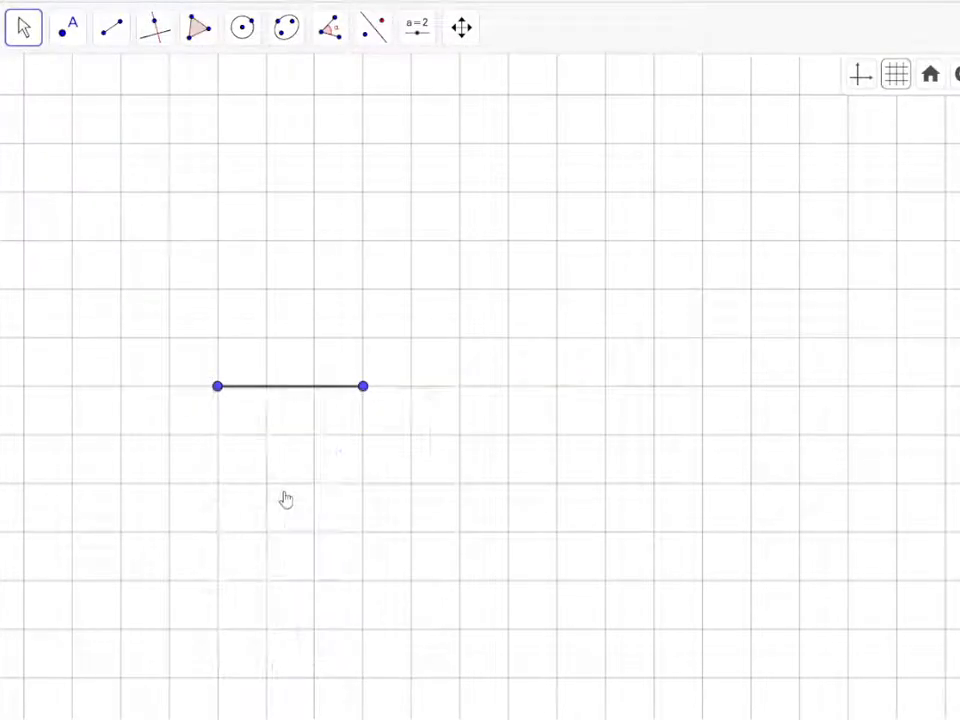
{"action": "right_click", "coordinate": [363, 394]}
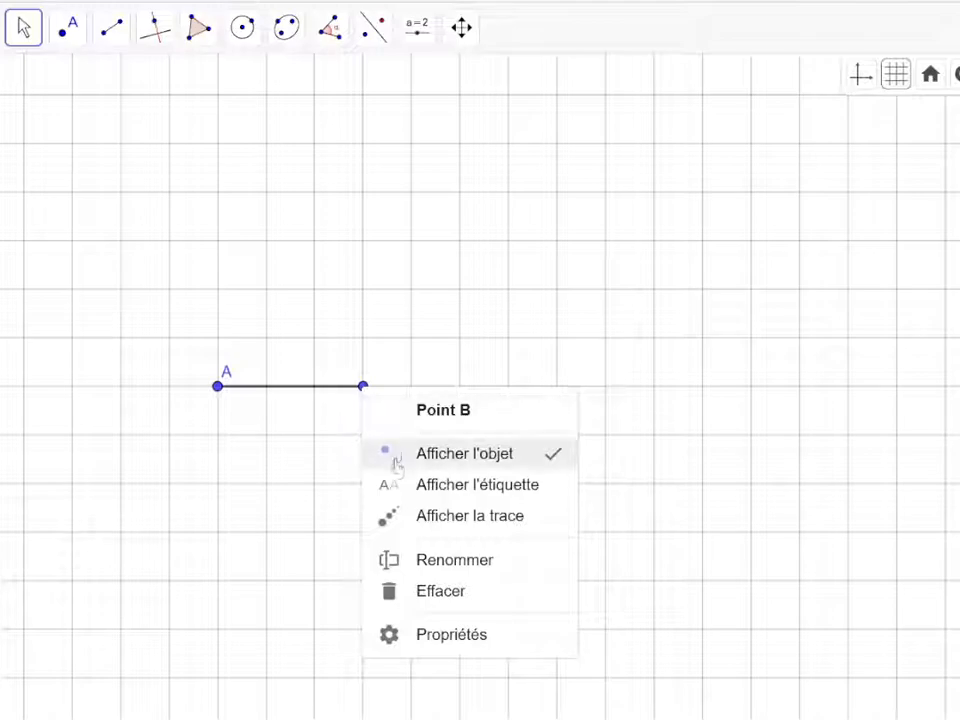
{"action": "left_click", "coordinate": [399, 484]}
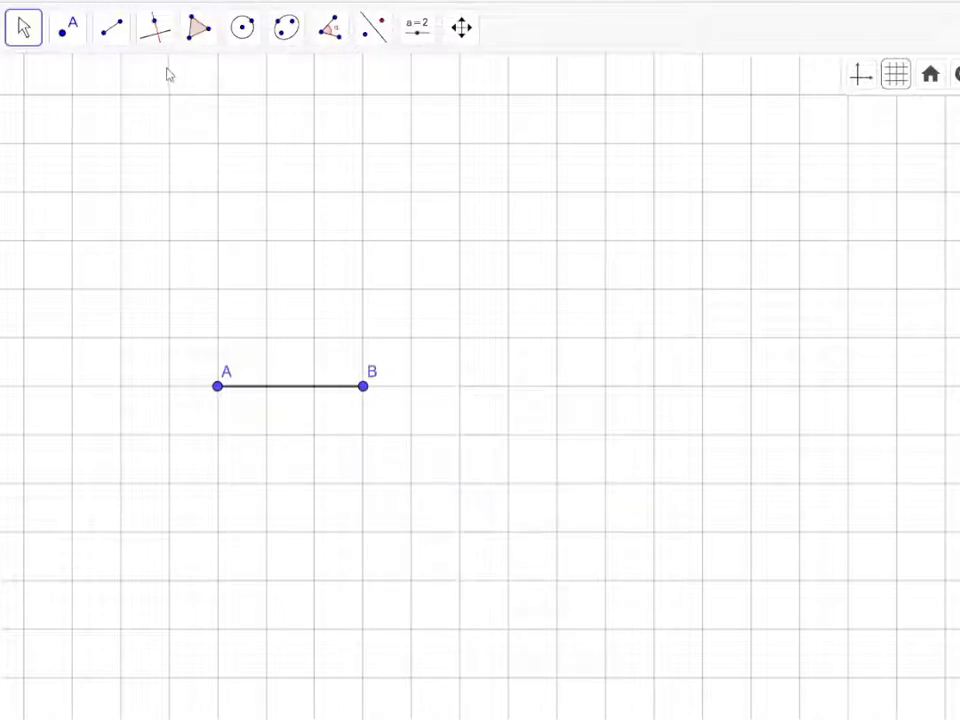
Construct the line perpendicular to segment AB through point B.
{"action": "left_click", "coordinate": [155, 30]}
{"action": "left_click", "coordinate": [197, 96]}
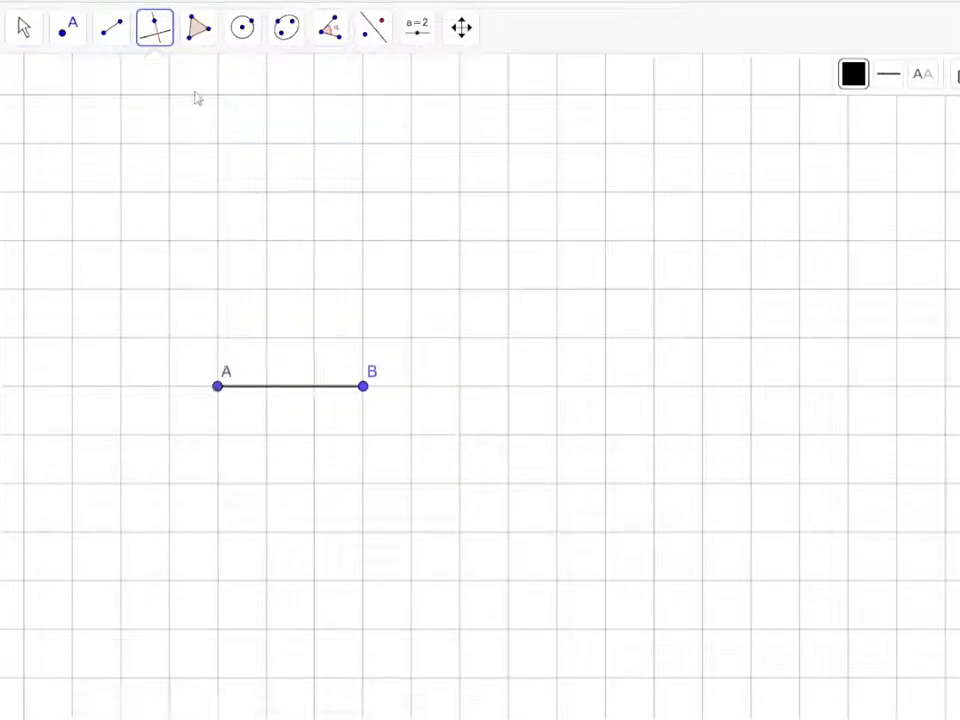
{"action": "left_click", "coordinate": [297, 388]}
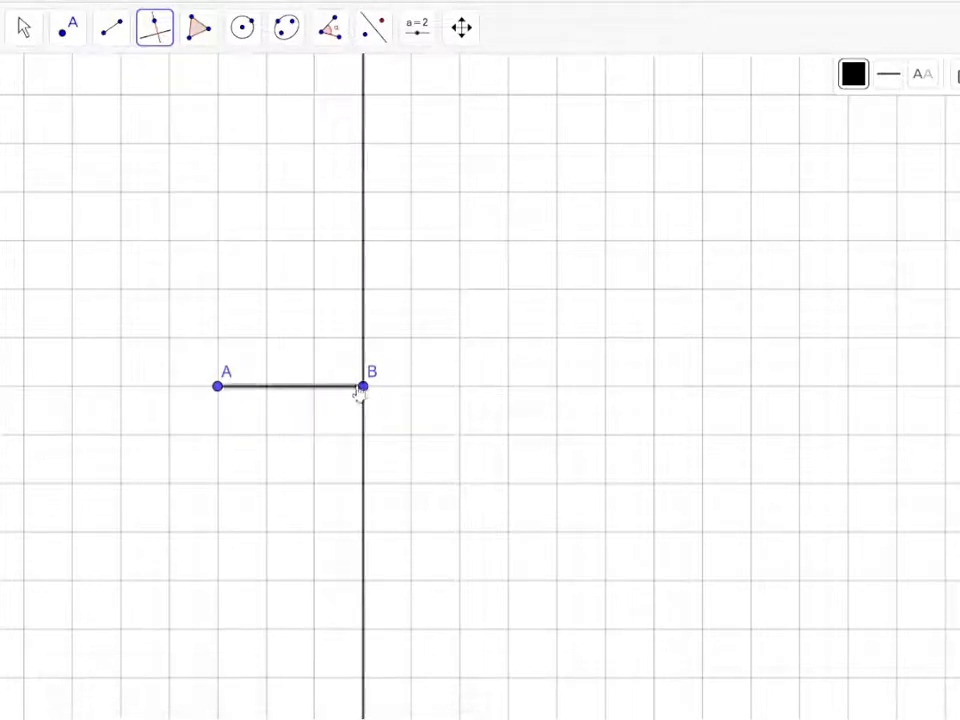
{"action": "left_click", "coordinate": [365, 389]}
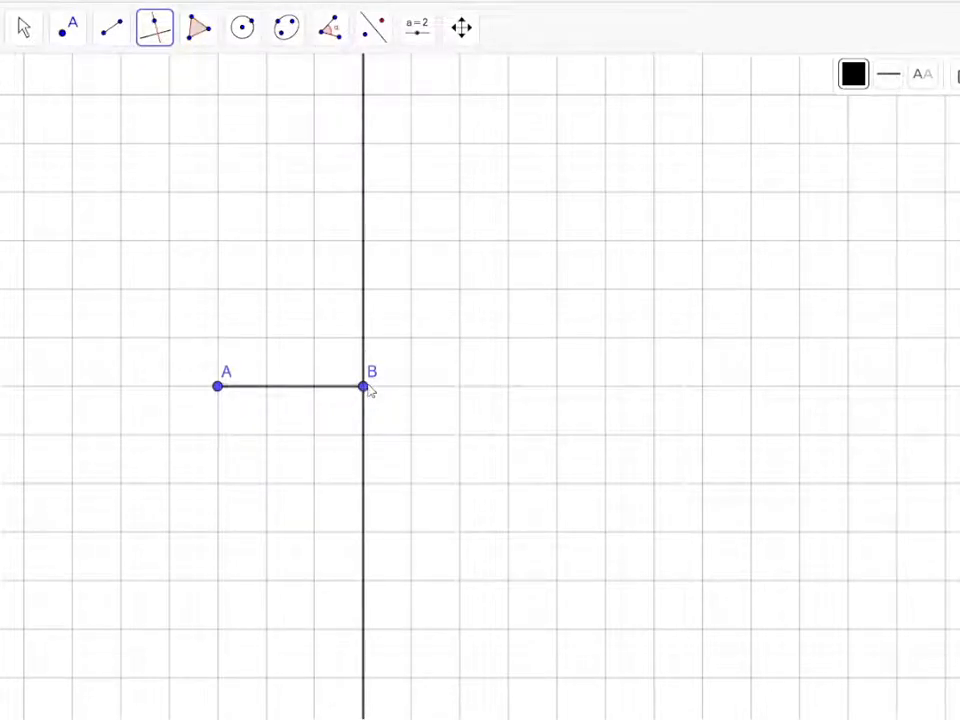
Place a point on the perpendicular three squares above B and display its label, C.
{"action": "left_click", "coordinate": [67, 27]}
{"action": "left_click", "coordinate": [92, 82]}
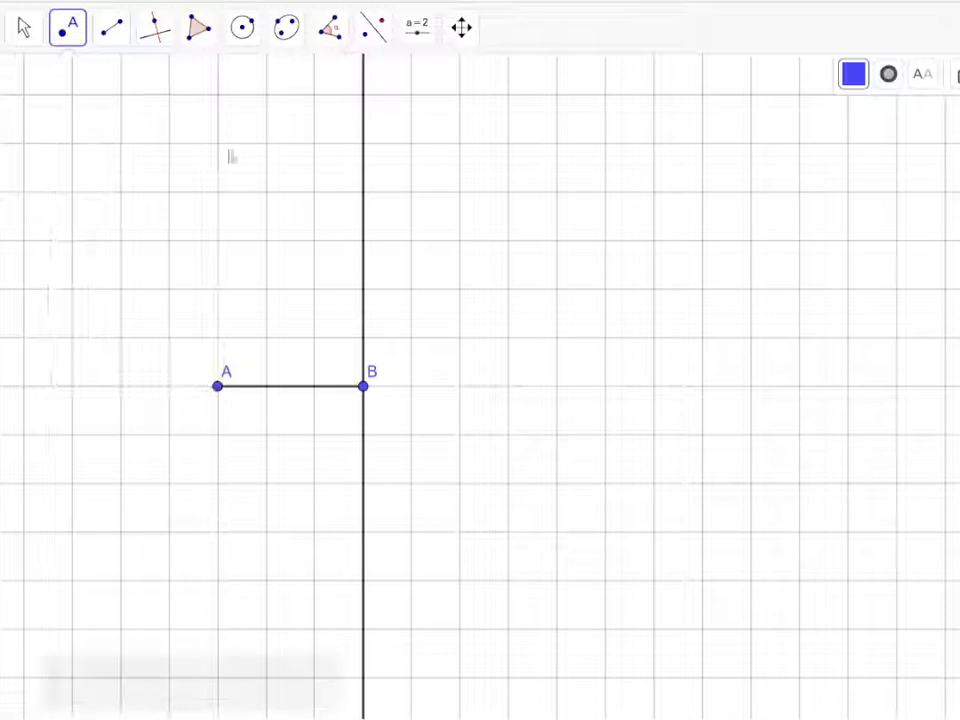
{"action": "left_click", "coordinate": [364, 241]}
{"action": "right_click", "coordinate": [364, 242]}
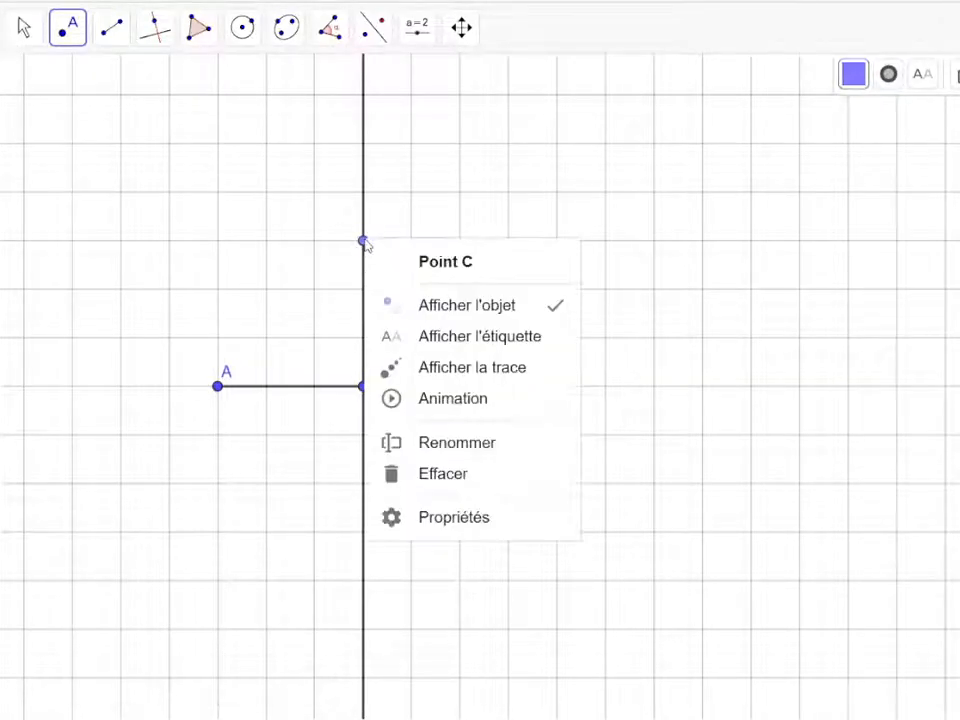
{"action": "left_click", "coordinate": [390, 334]}
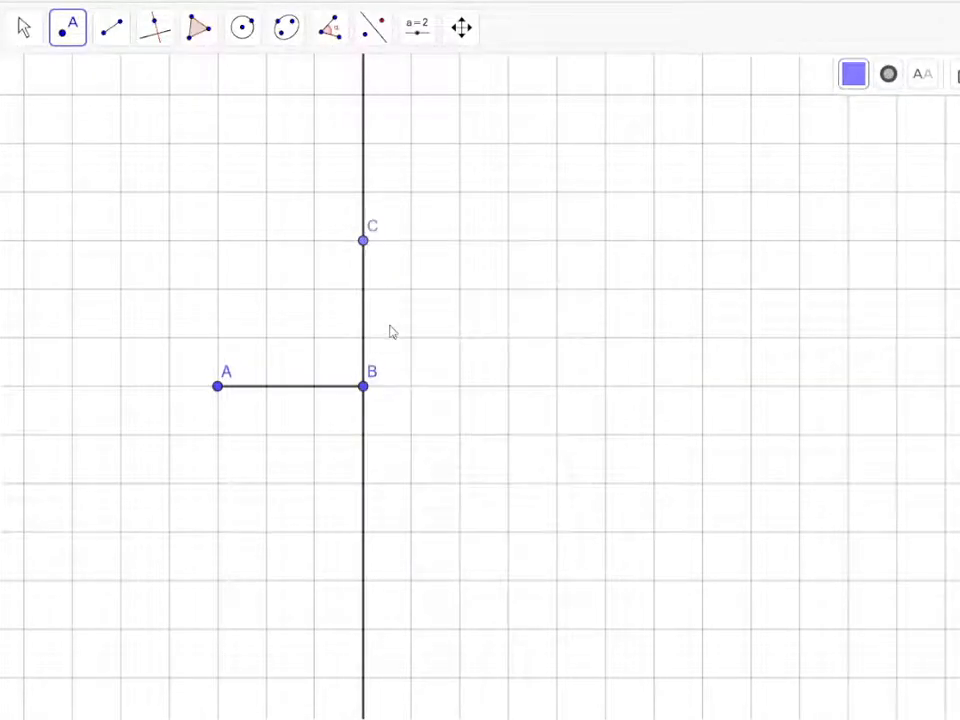
Construct the perpendicular to line BC through C and the perpendicular to segment AB through A.
{"action": "left_click", "coordinate": [155, 33]}
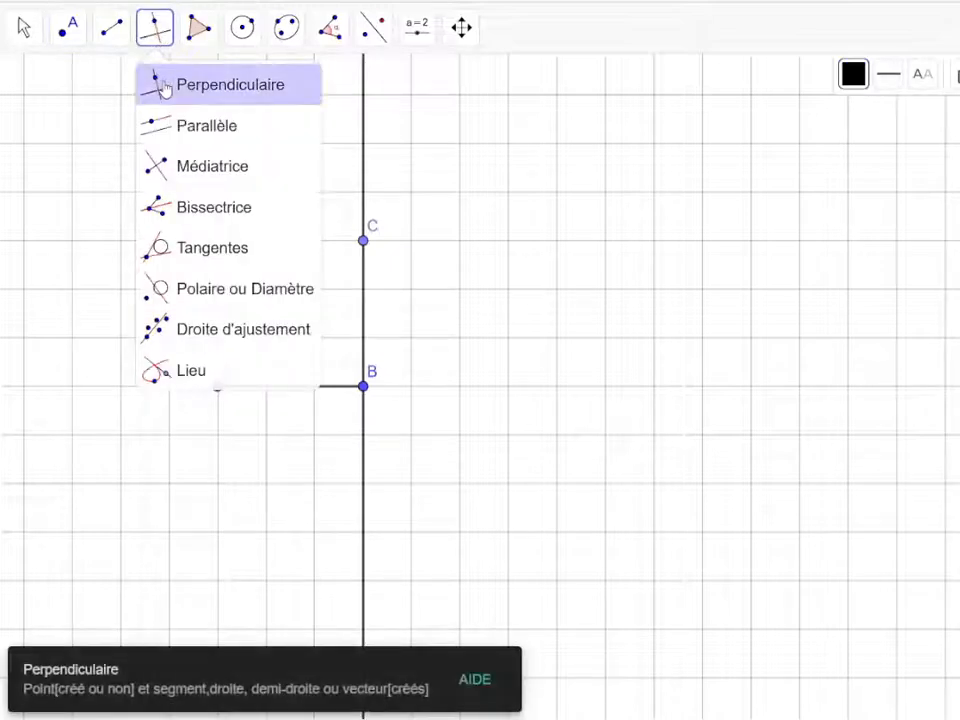
{"action": "left_click", "coordinate": [165, 87]}
{"action": "left_click", "coordinate": [364, 268]}
{"action": "left_click", "coordinate": [363, 243]}
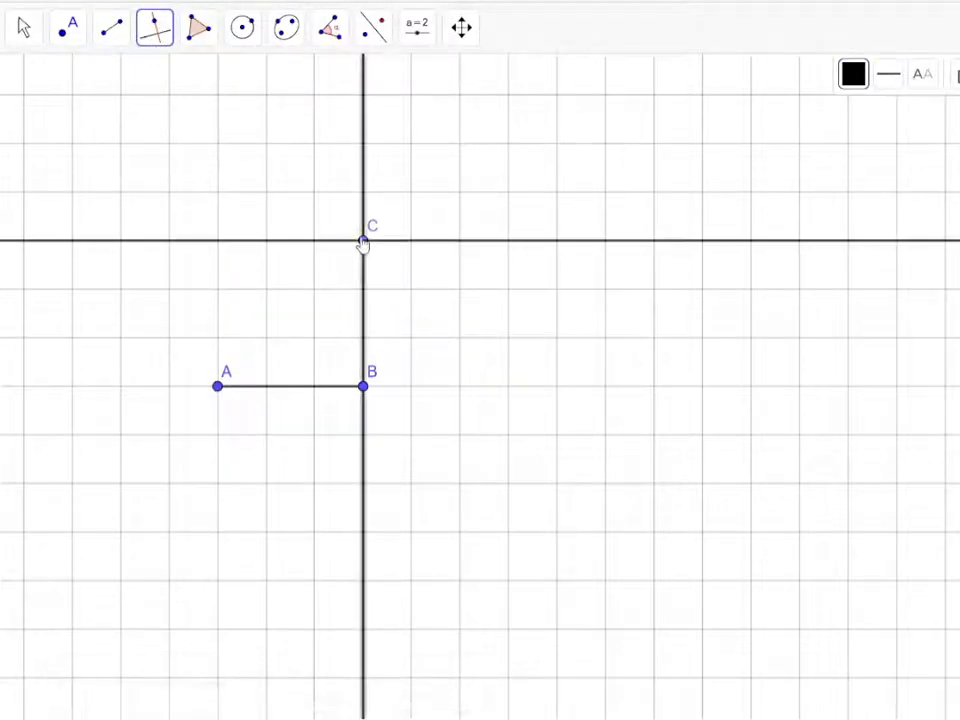
{"action": "left_click", "coordinate": [252, 389]}
{"action": "left_click", "coordinate": [220, 387]}
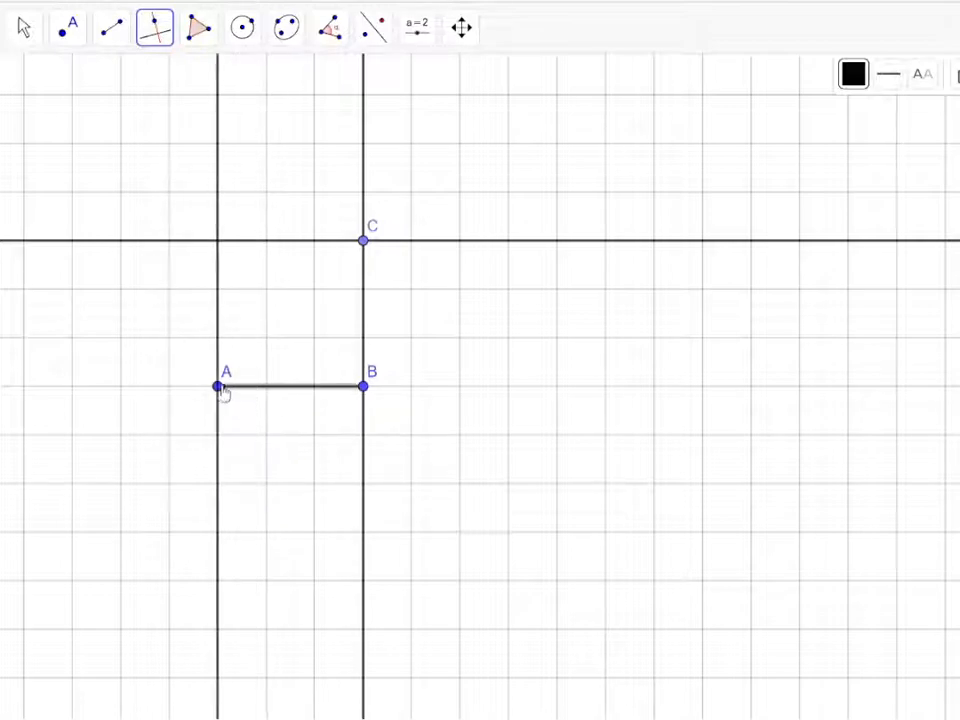
Place a point where the perpendicular through A meets the perpendicular through C.
{"action": "left_click", "coordinate": [68, 31]}
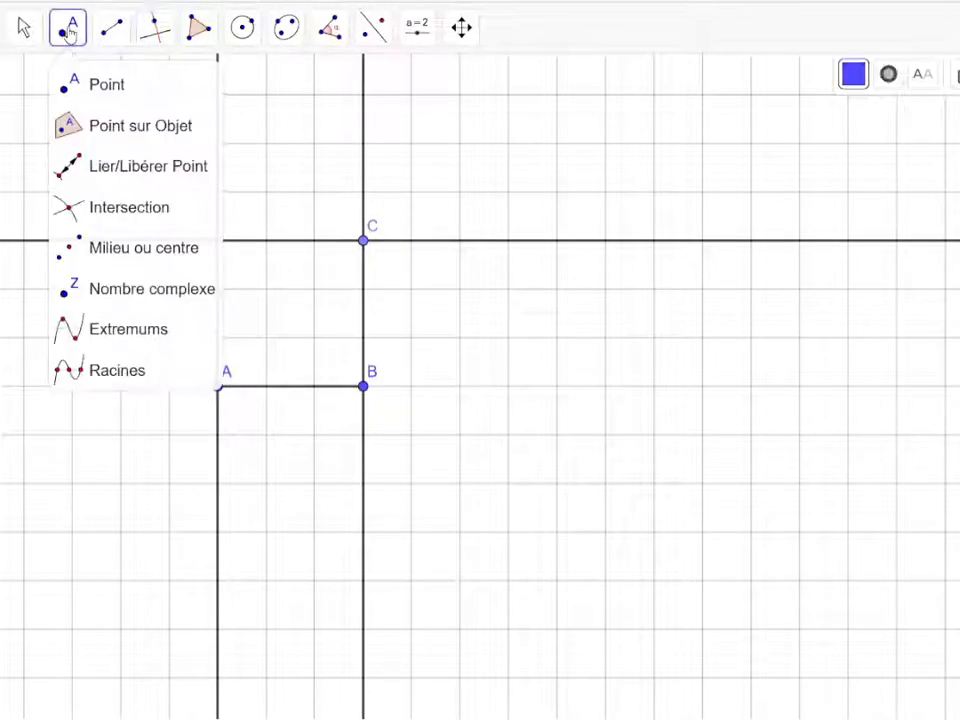
{"action": "left_click", "coordinate": [78, 83]}
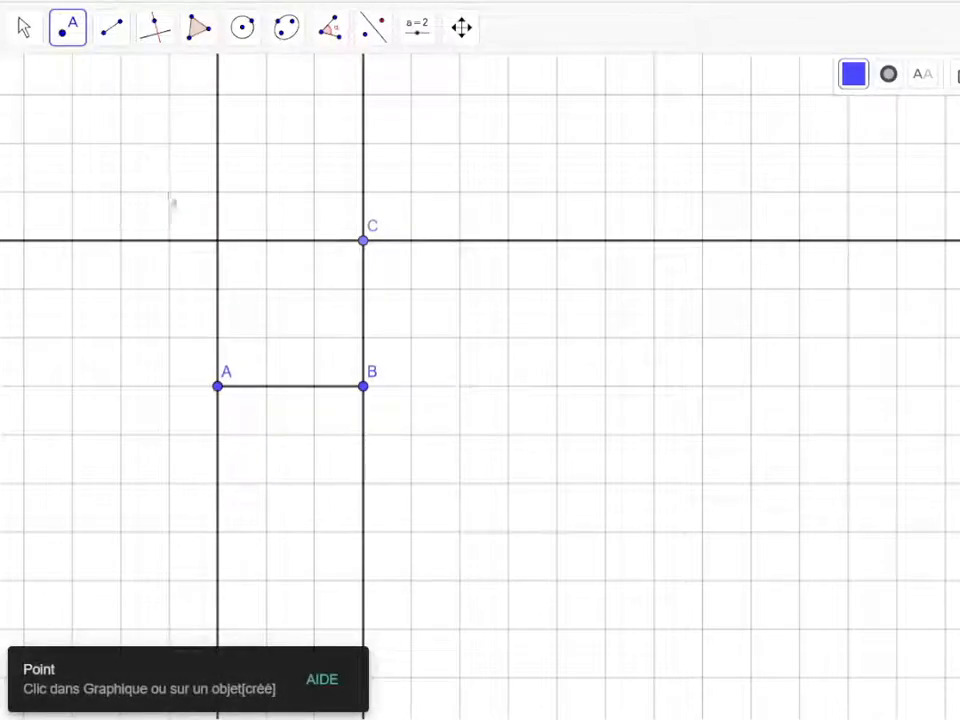
{"action": "left_click", "coordinate": [220, 248]}
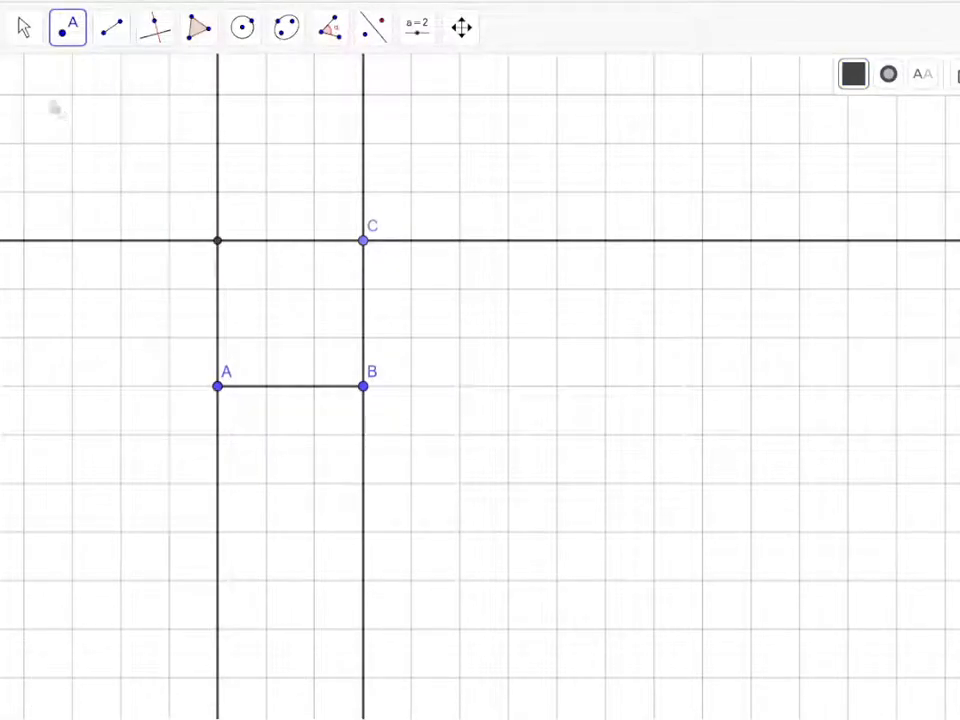
Move B so that segment AB spans five grid squares, and position C three squares above B.
{"action": "left_click", "coordinate": [22, 32]}
{"action": "left_click", "coordinate": [37, 81]}
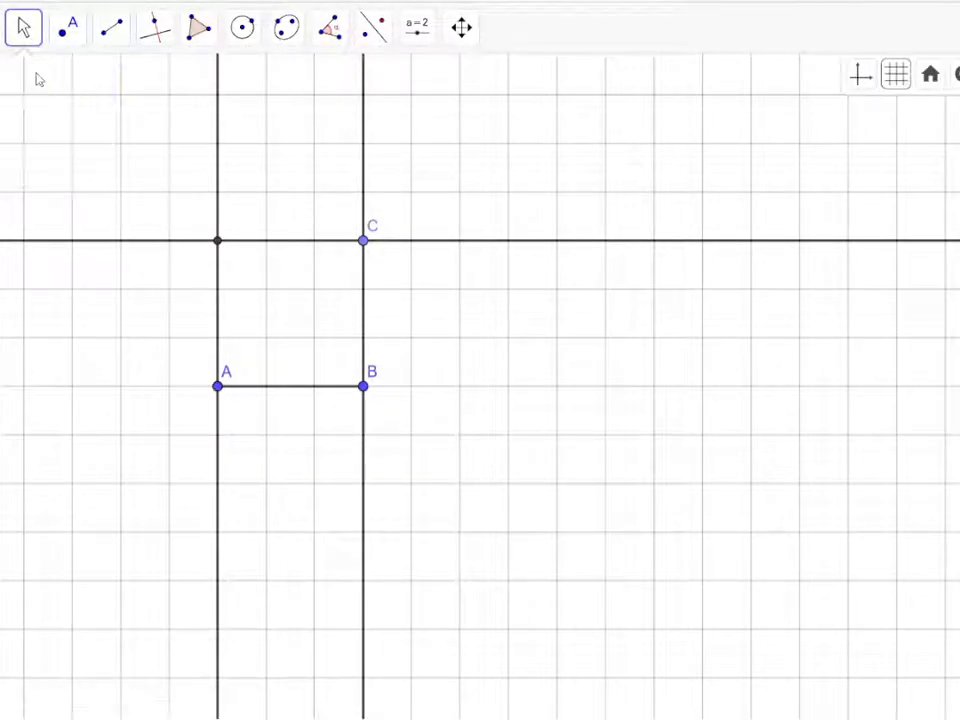
{"action": "left_click", "coordinate": [366, 389]}
{"action": "left_click_drag", "start_coordinate": [394, 396], "coordinate": [452, 392]}
{"action": "left_click_drag", "start_coordinate": [465, 146], "coordinate": [457, 240]}
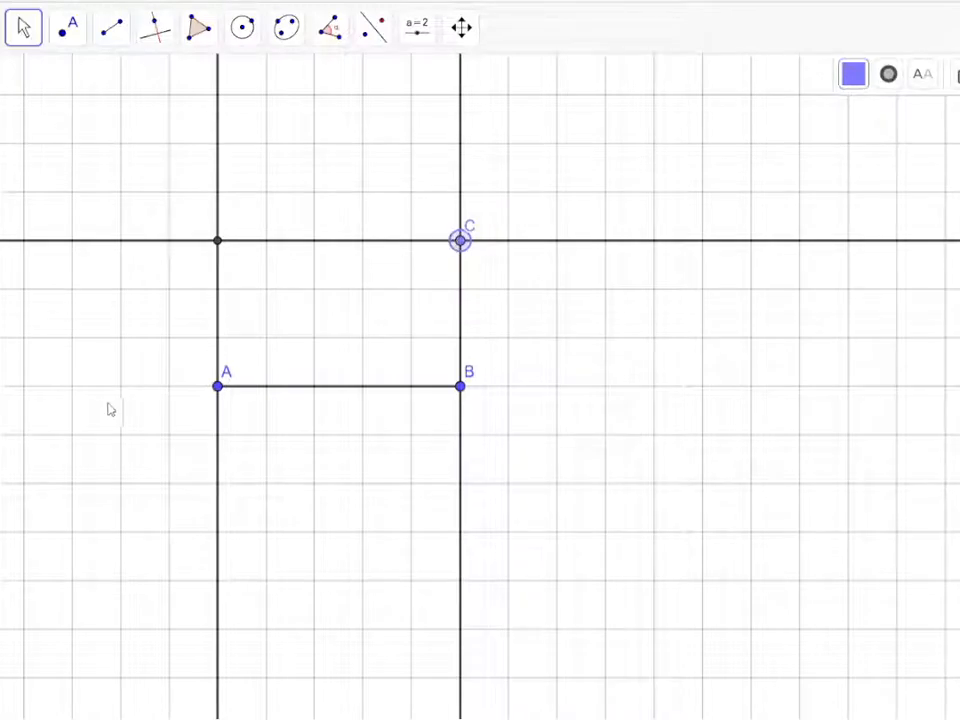
Display the label D on the rectangle's fourth vertex, above A.
{"action": "left_click_drag", "start_coordinate": [289, 373], "coordinate": [225, 336]}
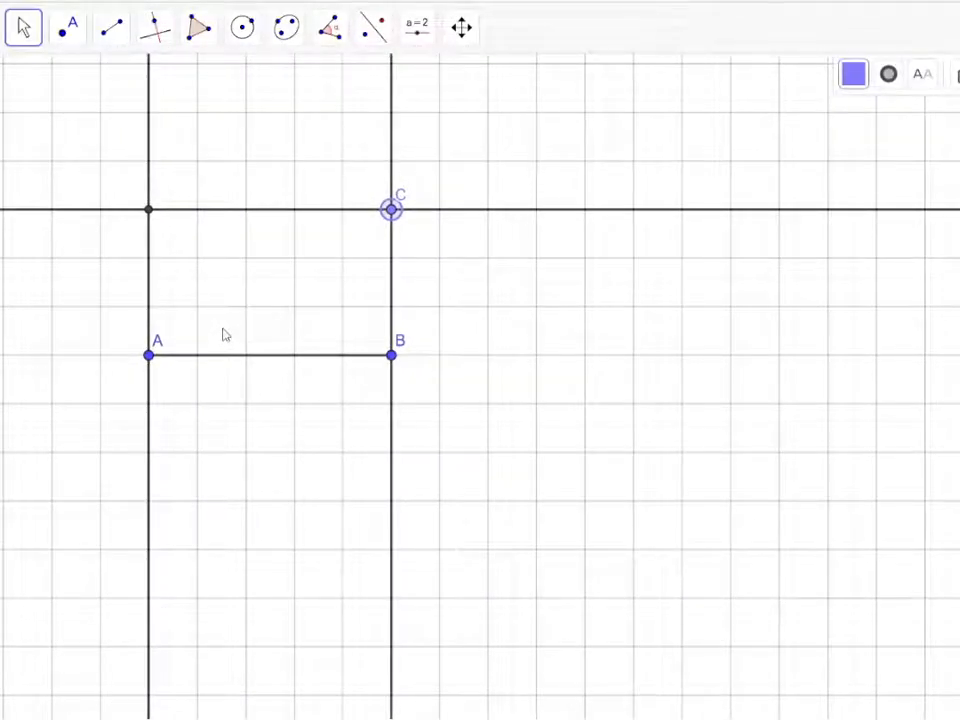
{"action": "right_click", "coordinate": [149, 211]}
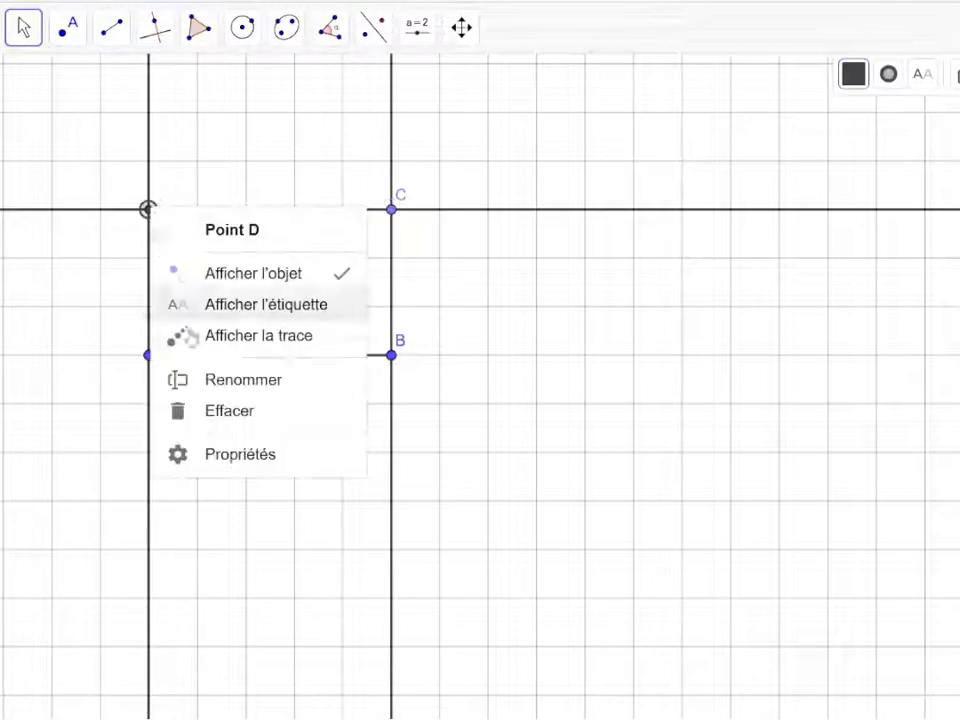
{"action": "left_click", "coordinate": [226, 320]}
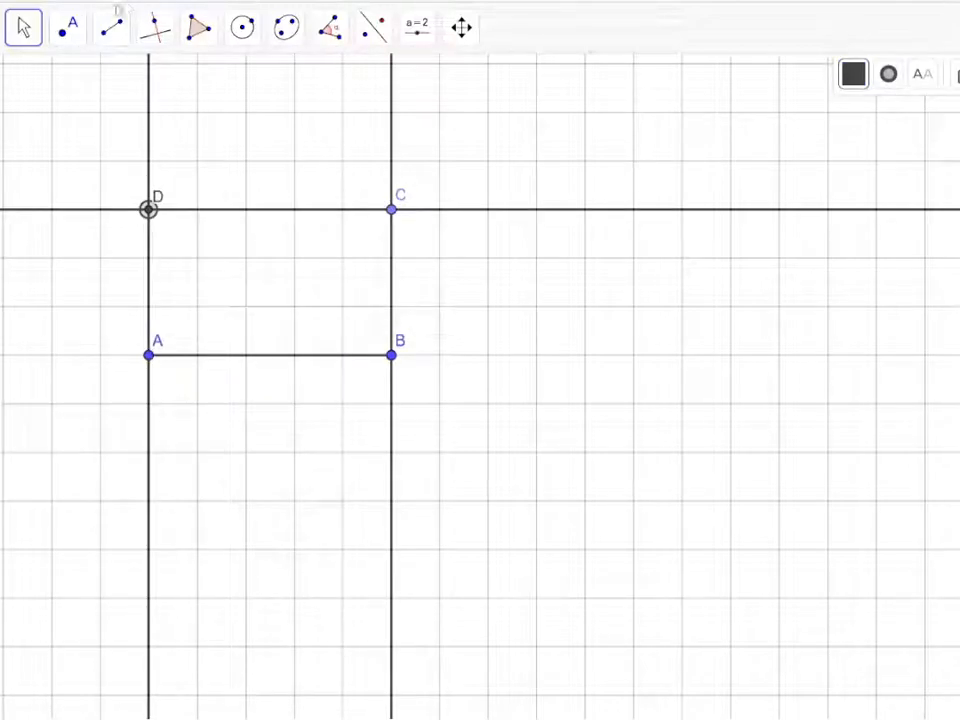
Place a point on segment AB two grid squares from A and rename it M.
{"action": "left_click", "coordinate": [72, 32]}
{"action": "left_click", "coordinate": [86, 80]}
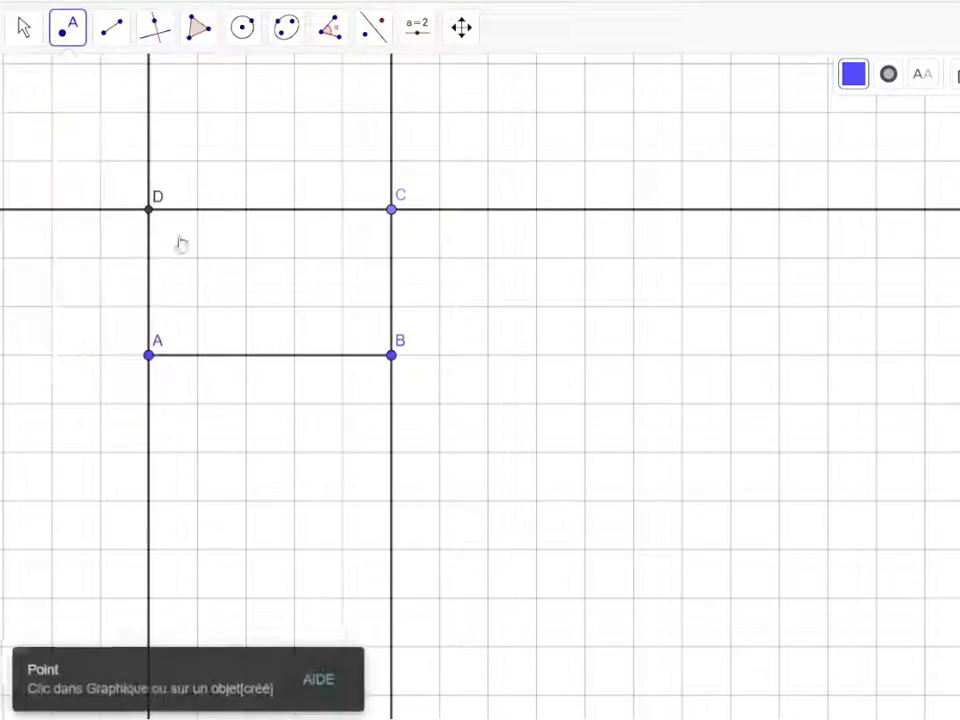
{"action": "left_click", "coordinate": [245, 356]}
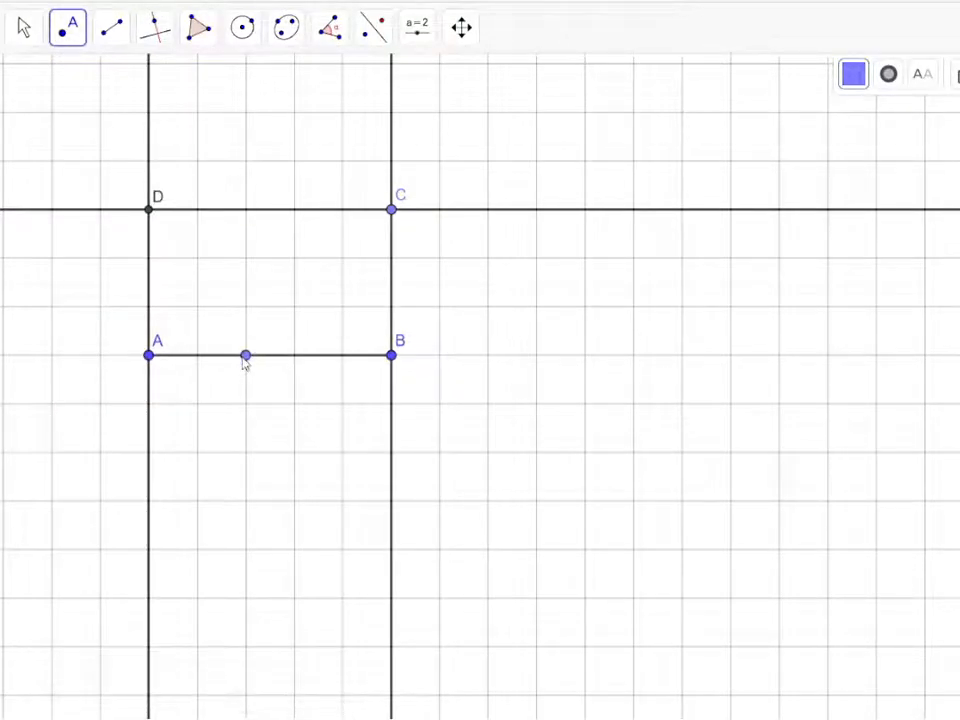
{"action": "right_click", "coordinate": [244, 359]}
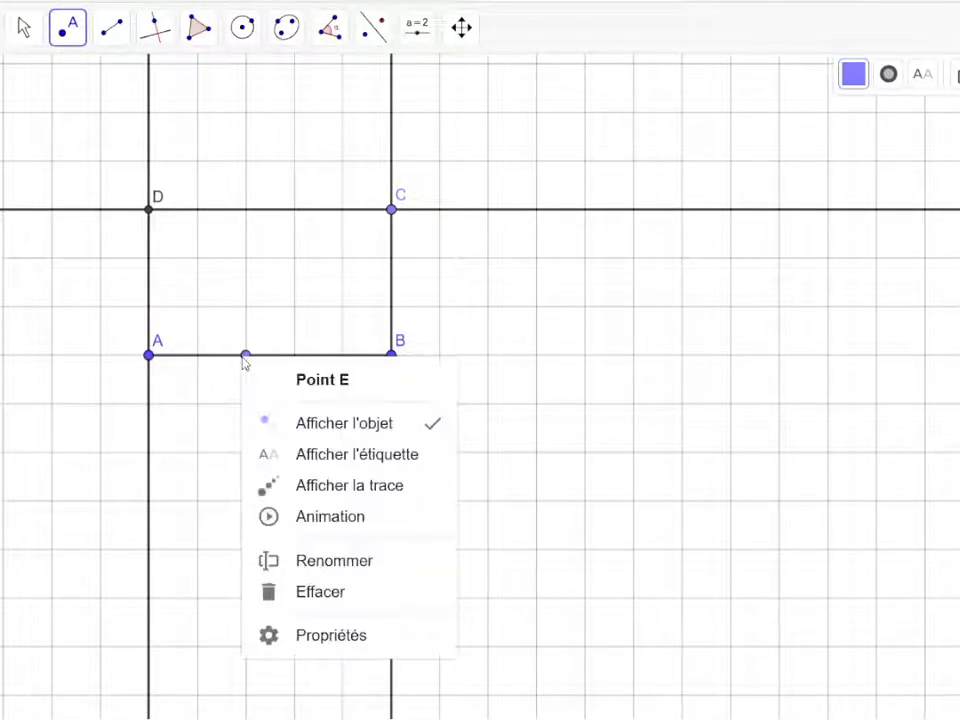
{"action": "left_click", "coordinate": [355, 566]}
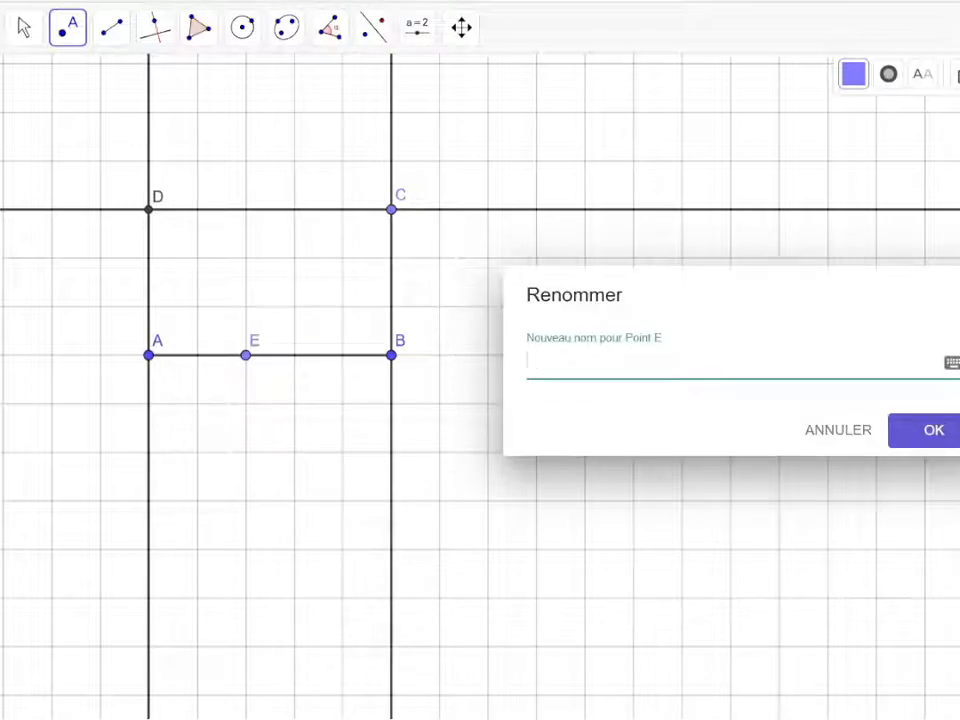
{"action": "key", "text": "Return"}
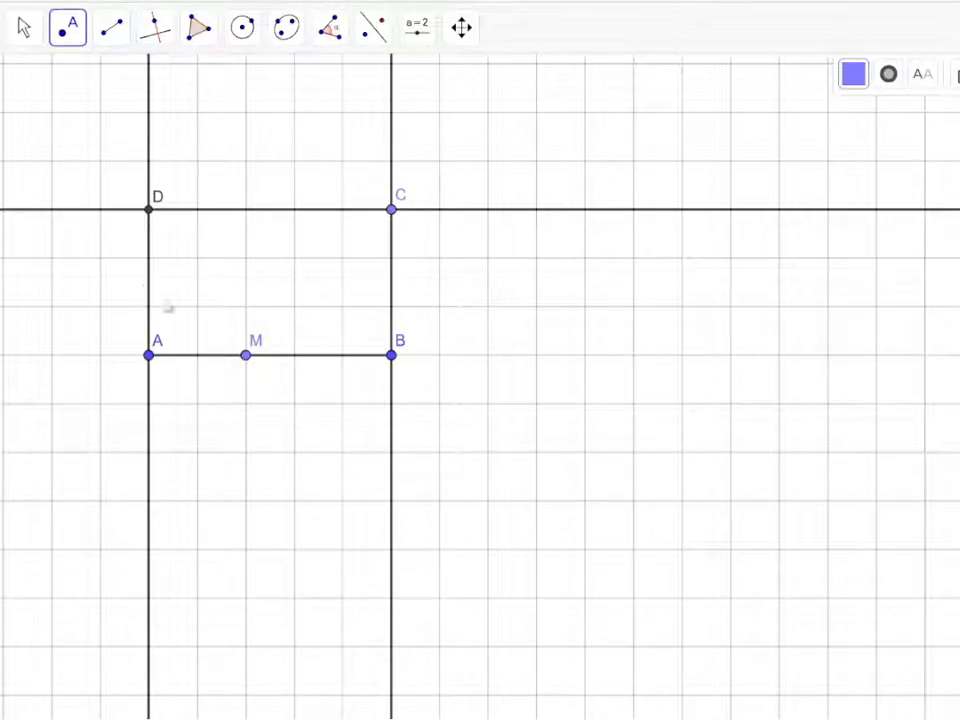
Construct the perpendicular to segment AB through point M.
{"action": "left_click", "coordinate": [160, 36]}
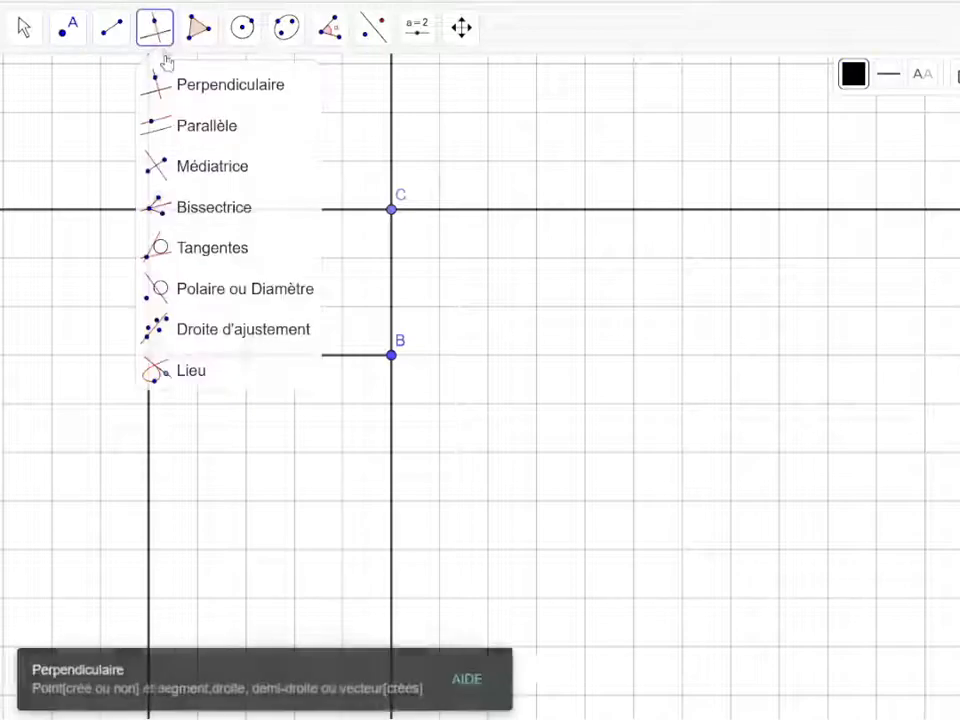
{"action": "left_click", "coordinate": [182, 96]}
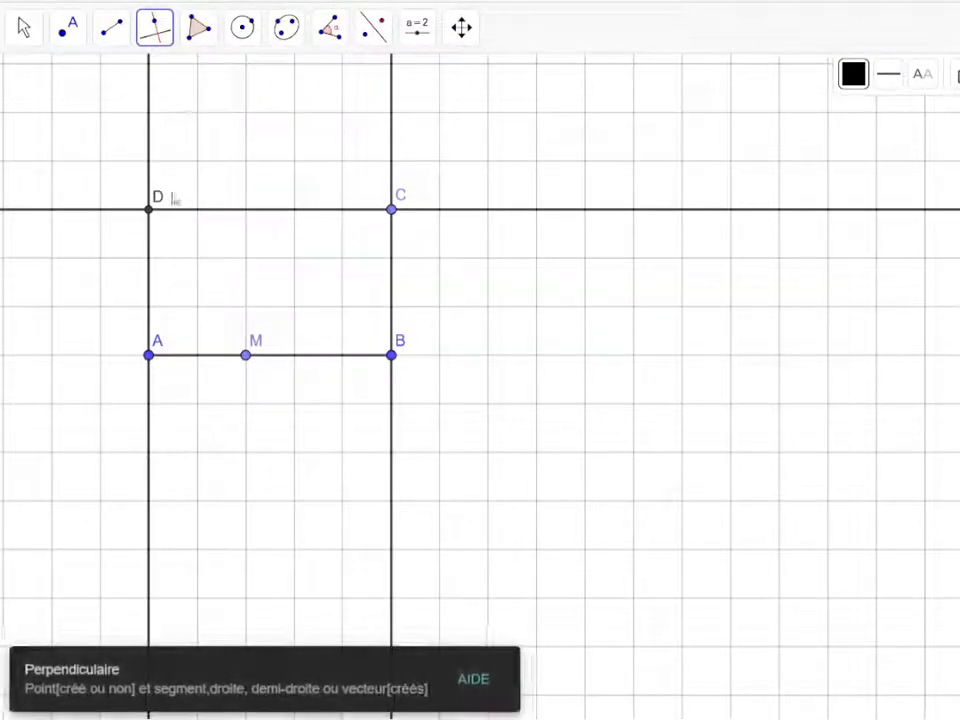
{"action": "left_click", "coordinate": [200, 356]}
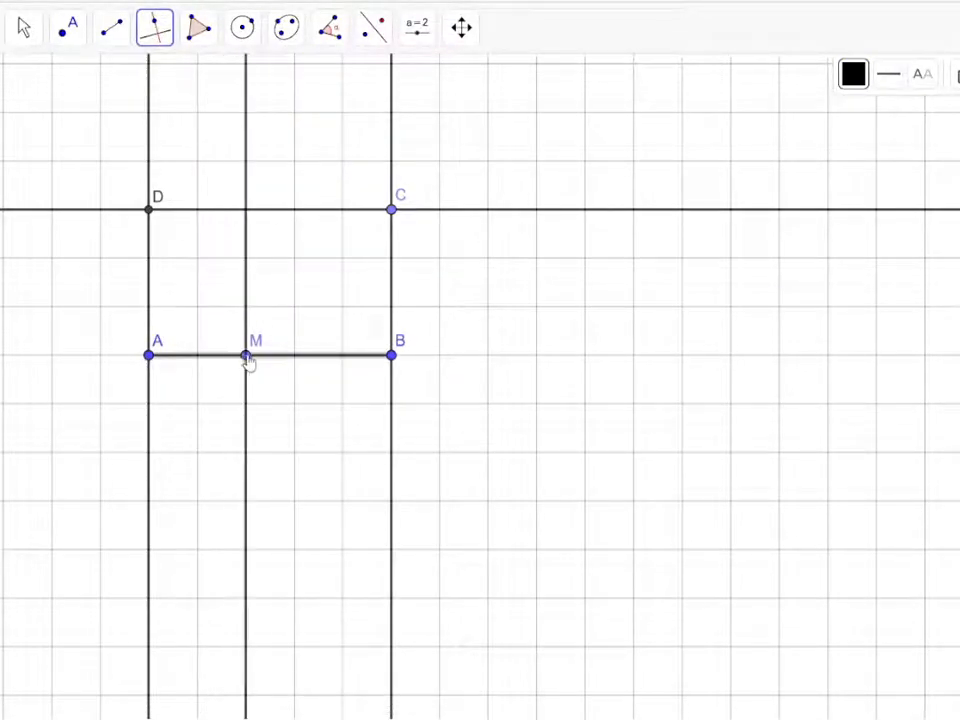
{"action": "left_click", "coordinate": [247, 357]}
Place a point where the perpendicular through M meets line DC and rename it N.
{"action": "left_click", "coordinate": [58, 29]}
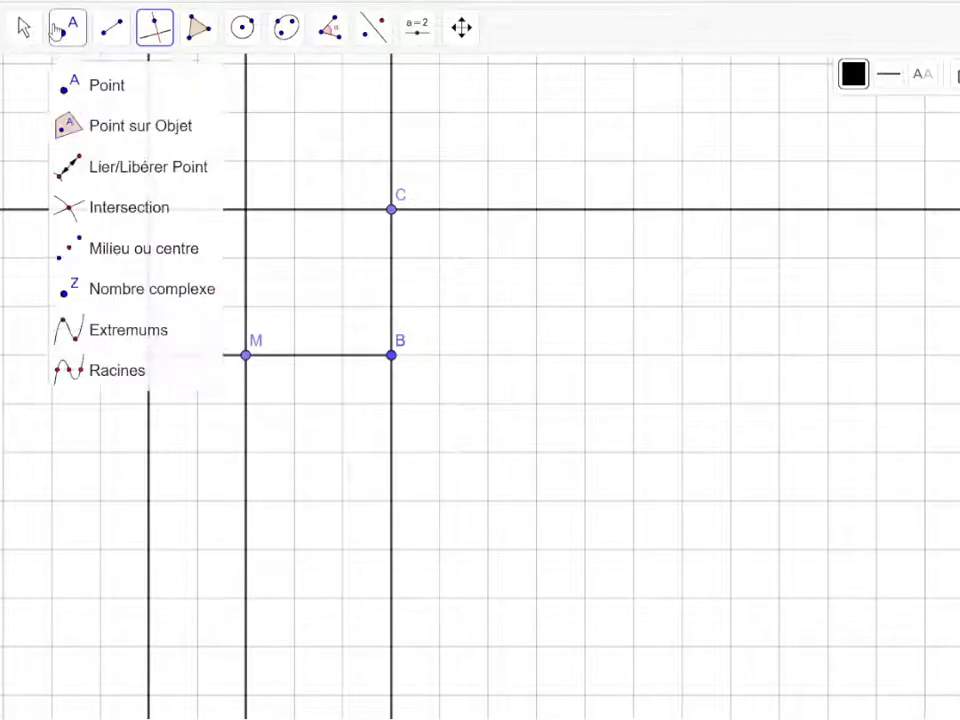
{"action": "left_click", "coordinate": [100, 85]}
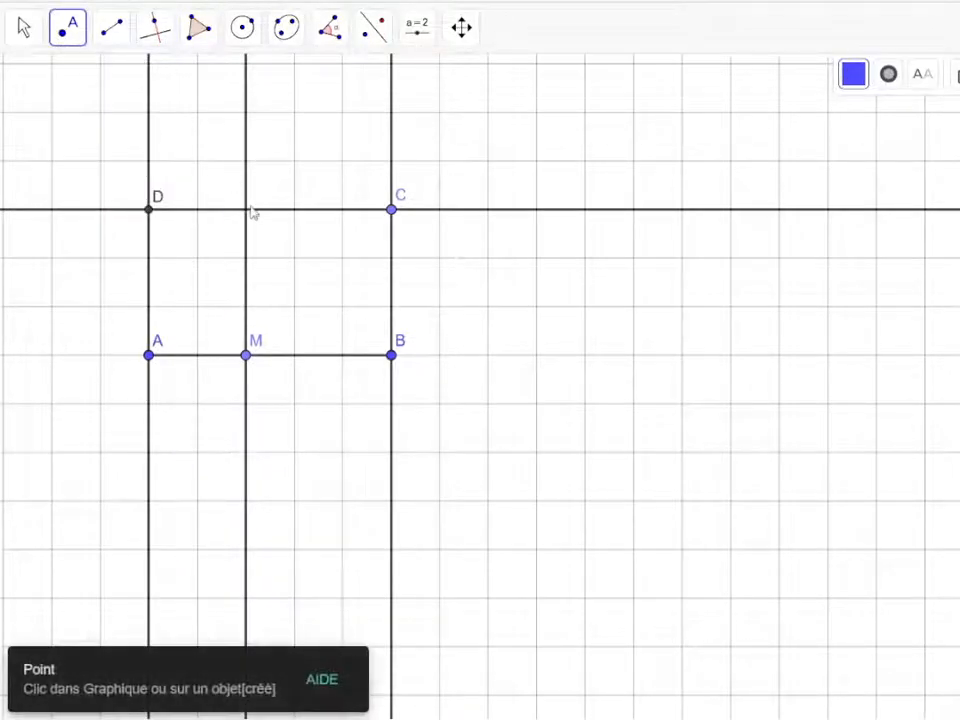
{"action": "left_click", "coordinate": [246, 210]}
{"action": "right_click", "coordinate": [246, 211]}
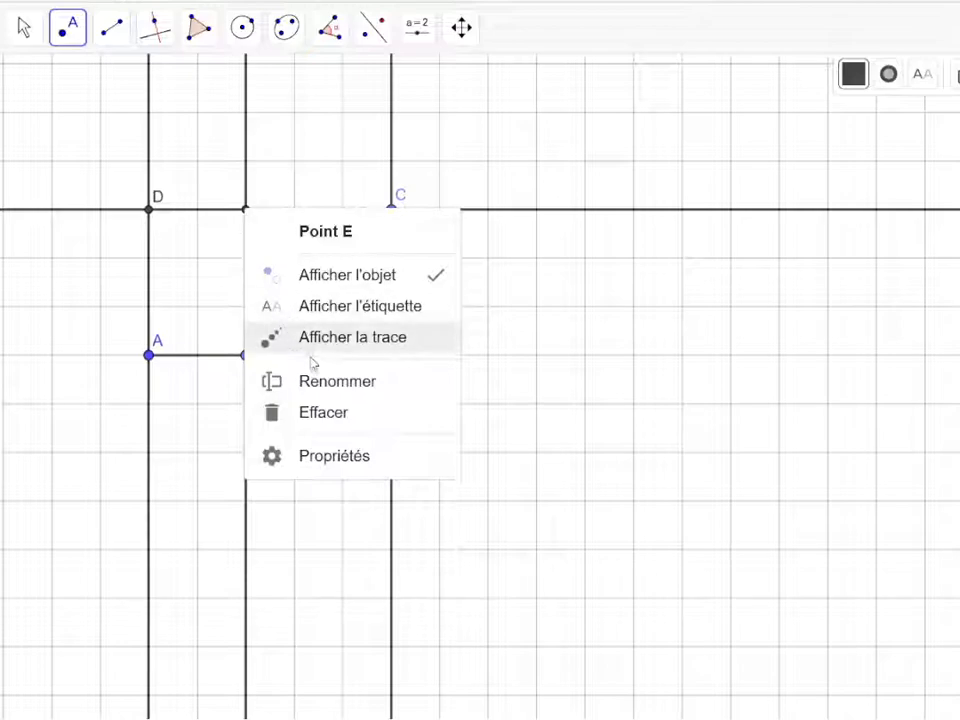
{"action": "left_click", "coordinate": [313, 391]}
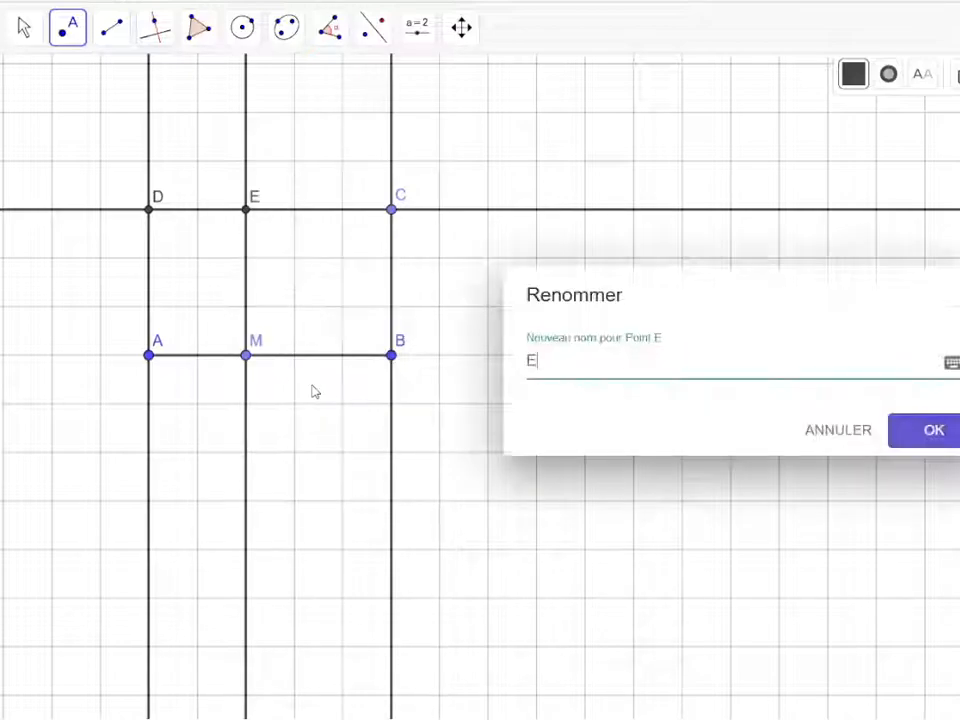
{"action": "type", "text": "N"}
{"action": "left_click", "coordinate": [936, 441]}
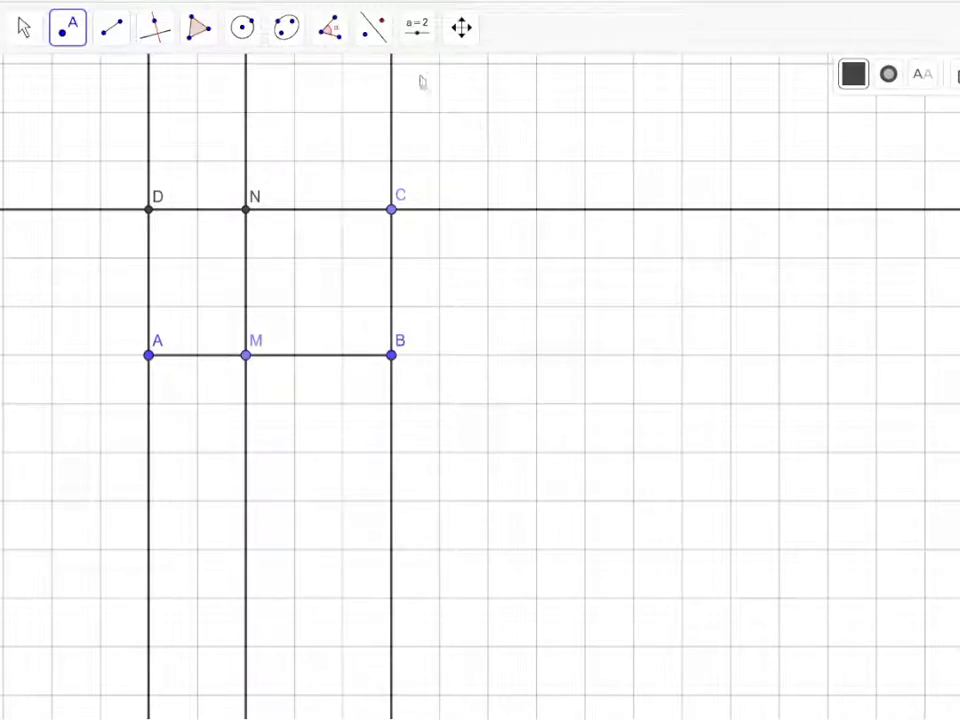
Display the lengths CB, BM and MA on the figure with the distance tool.
{"action": "left_click", "coordinate": [418, 40]}
{"action": "mouse_move", "coordinate": [384, 47]}
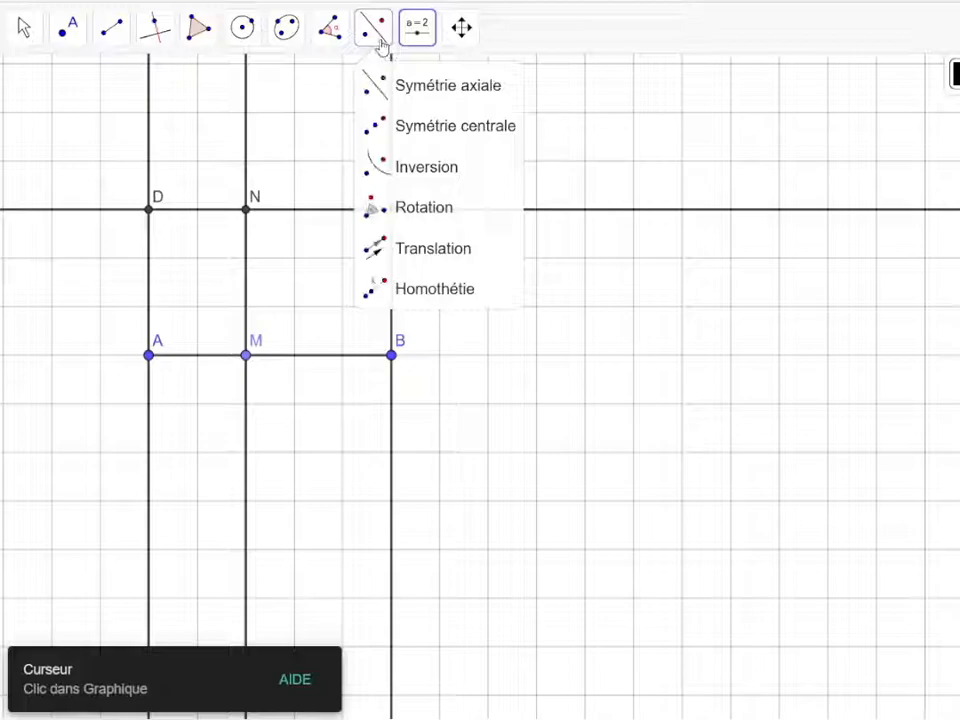
{"action": "mouse_move", "coordinate": [330, 30]}
{"action": "left_click", "coordinate": [359, 177]}
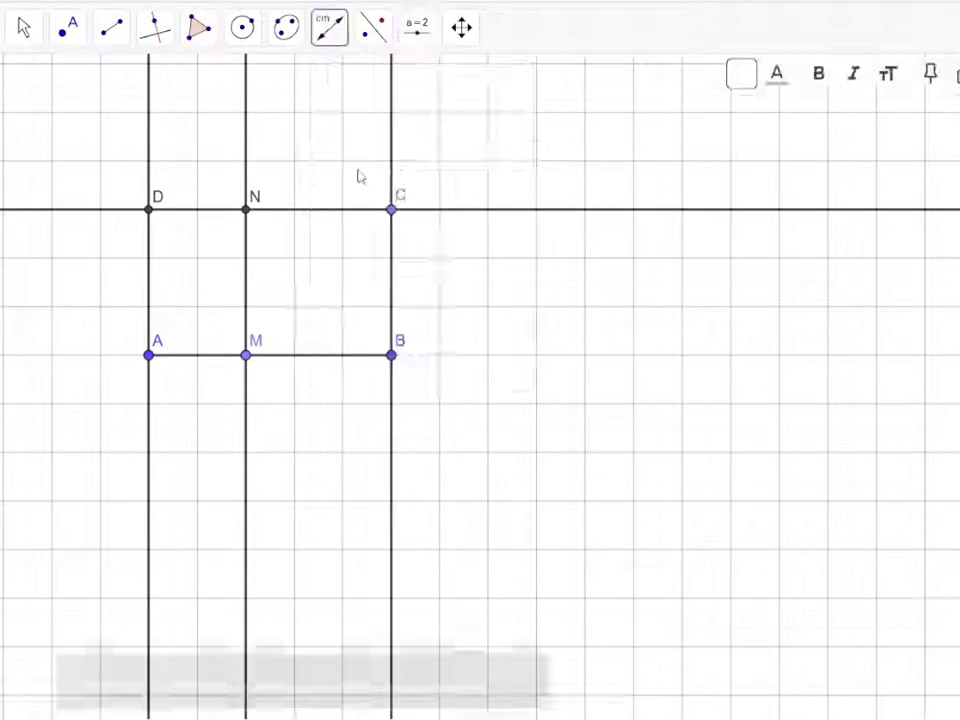
{"action": "left_click", "coordinate": [395, 213]}
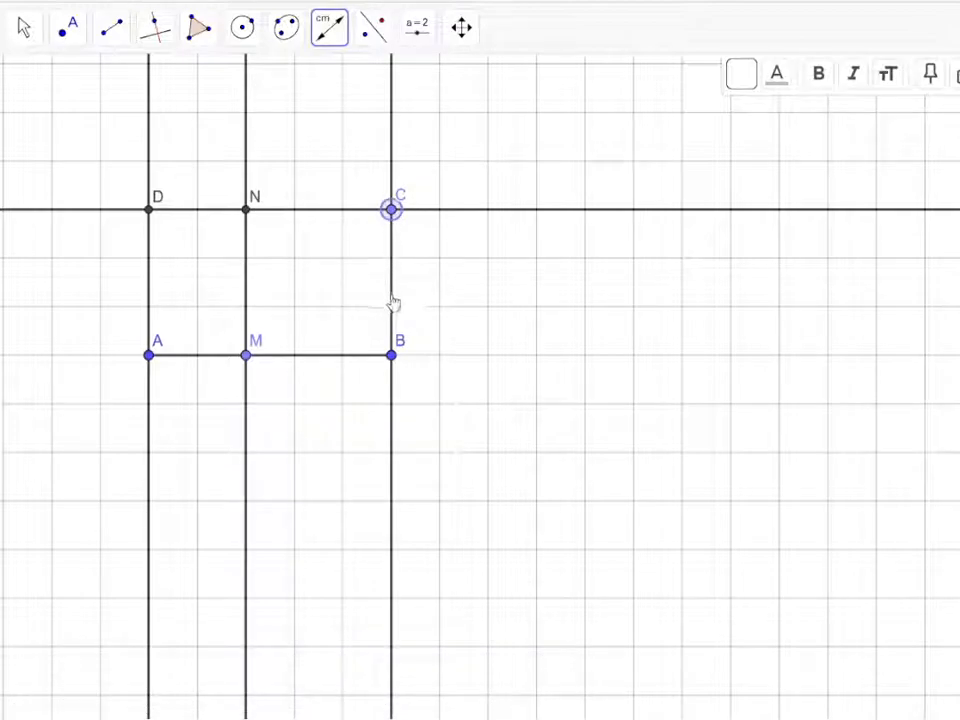
{"action": "left_click", "coordinate": [393, 358]}
{"action": "left_click", "coordinate": [393, 358]}
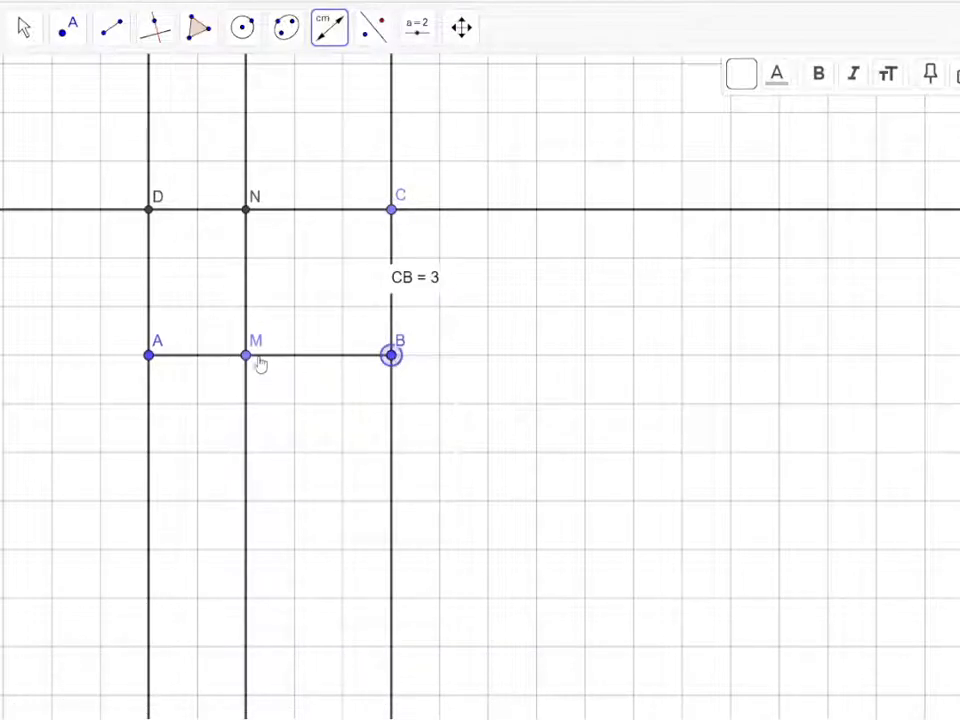
{"action": "left_click", "coordinate": [247, 357]}
{"action": "left_click", "coordinate": [247, 357]}
{"action": "left_click", "coordinate": [150, 356]}
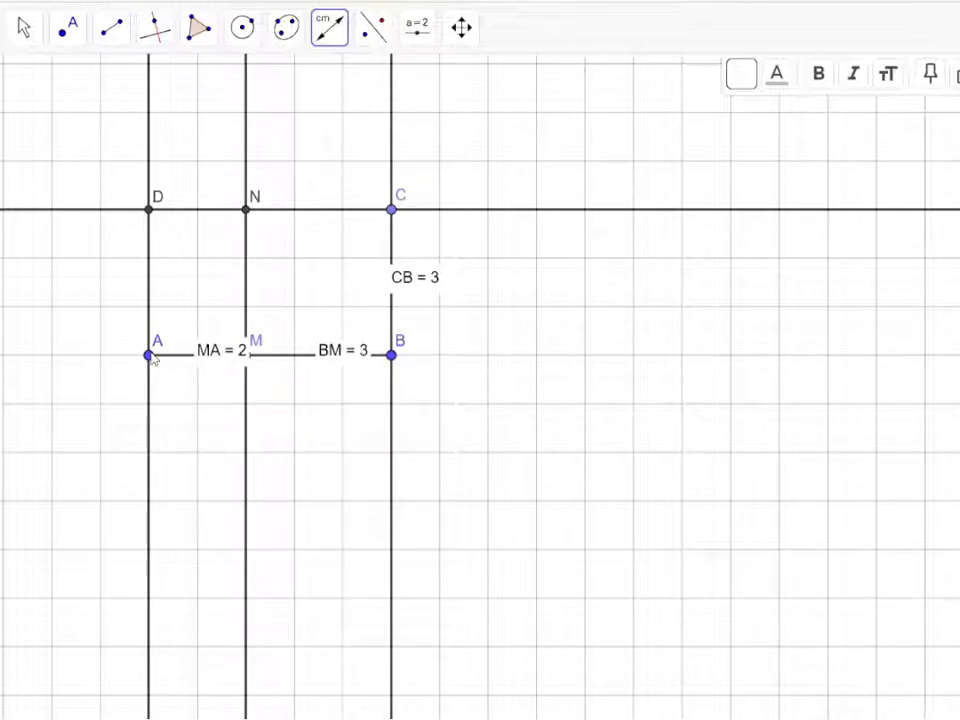
Draw the polygon ABCD through the rectangle's four vertices.
{"action": "left_click", "coordinate": [197, 30]}
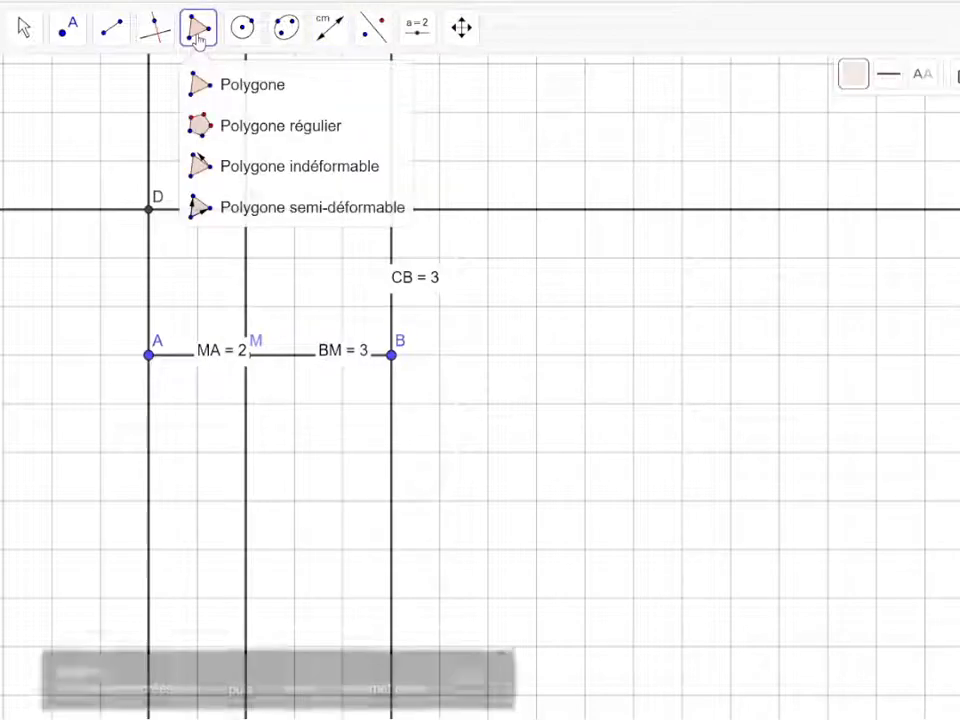
{"action": "left_click", "coordinate": [213, 86]}
{"action": "left_click", "coordinate": [149, 355]}
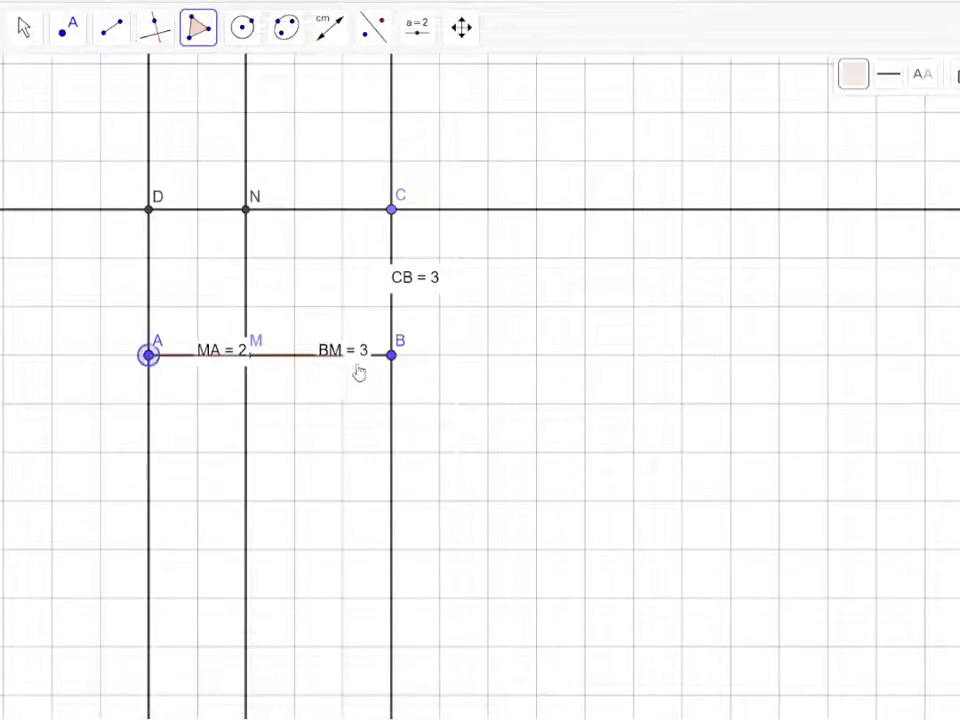
{"action": "left_click", "coordinate": [391, 355]}
{"action": "left_click", "coordinate": [391, 212]}
{"action": "left_click", "coordinate": [149, 211]}
{"action": "left_click", "coordinate": [149, 355]}
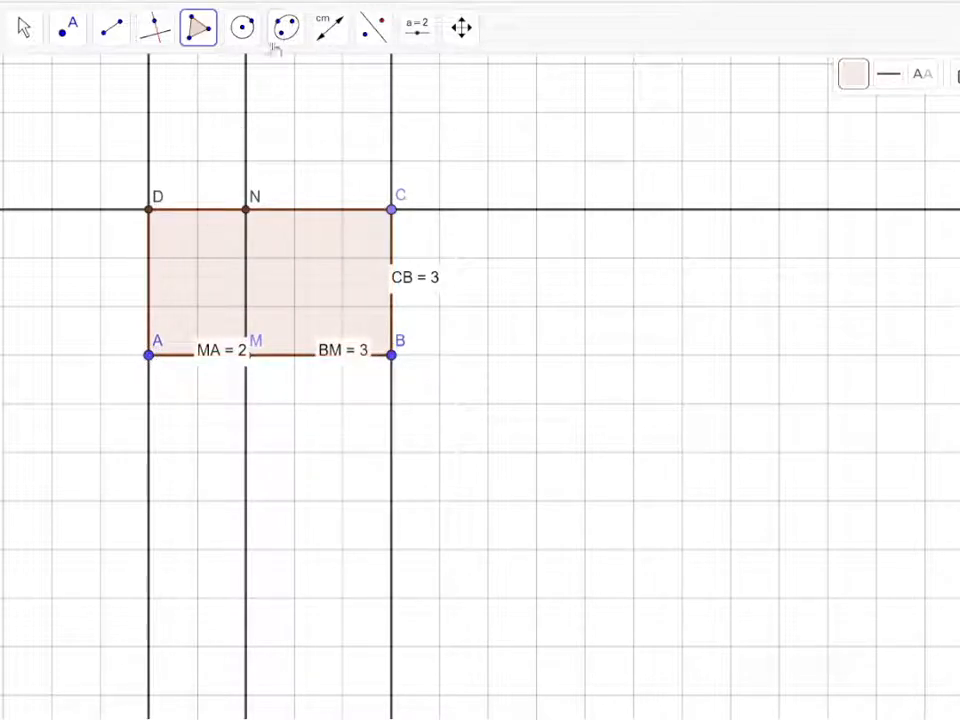
Display the area of polygon ABCD inside the rectangle, near C.
{"action": "left_click", "coordinate": [330, 28]}
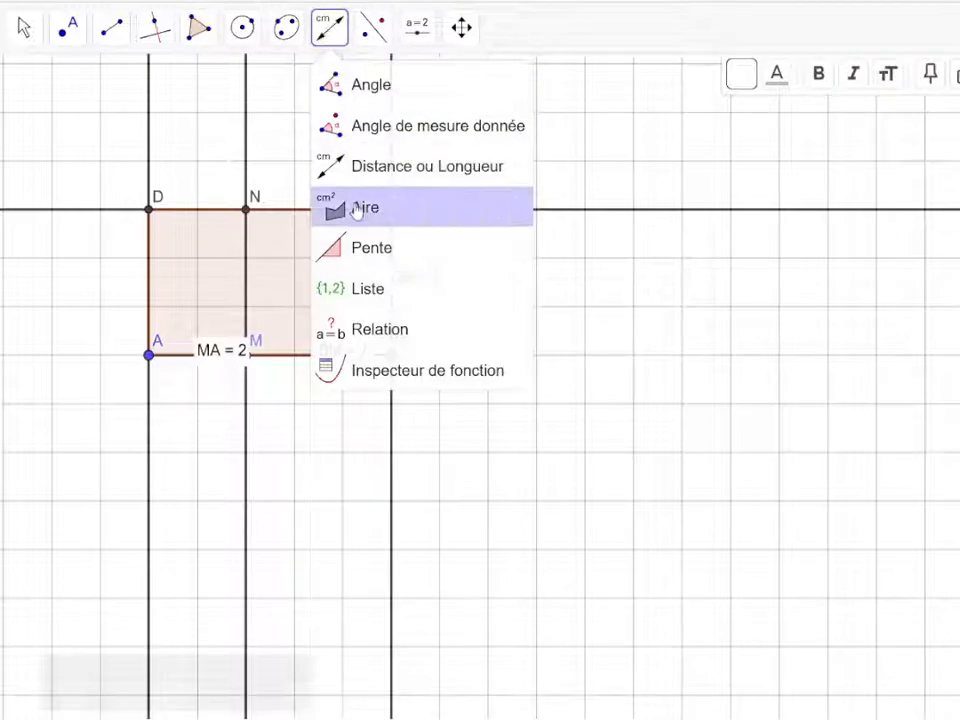
{"action": "left_click", "coordinate": [357, 210]}
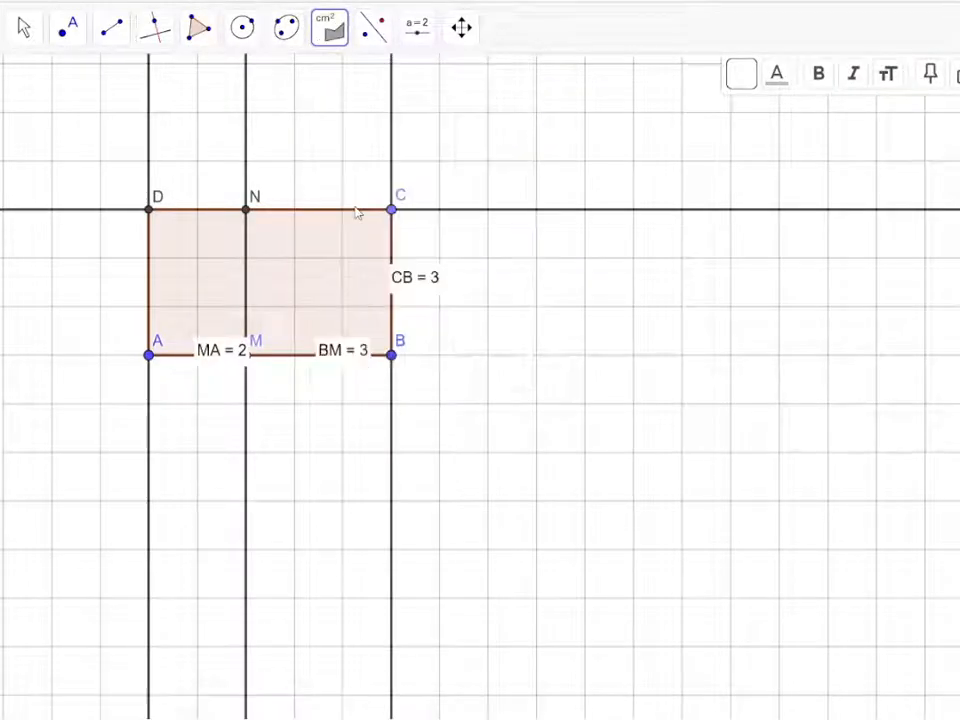
{"action": "left_click", "coordinate": [304, 245]}
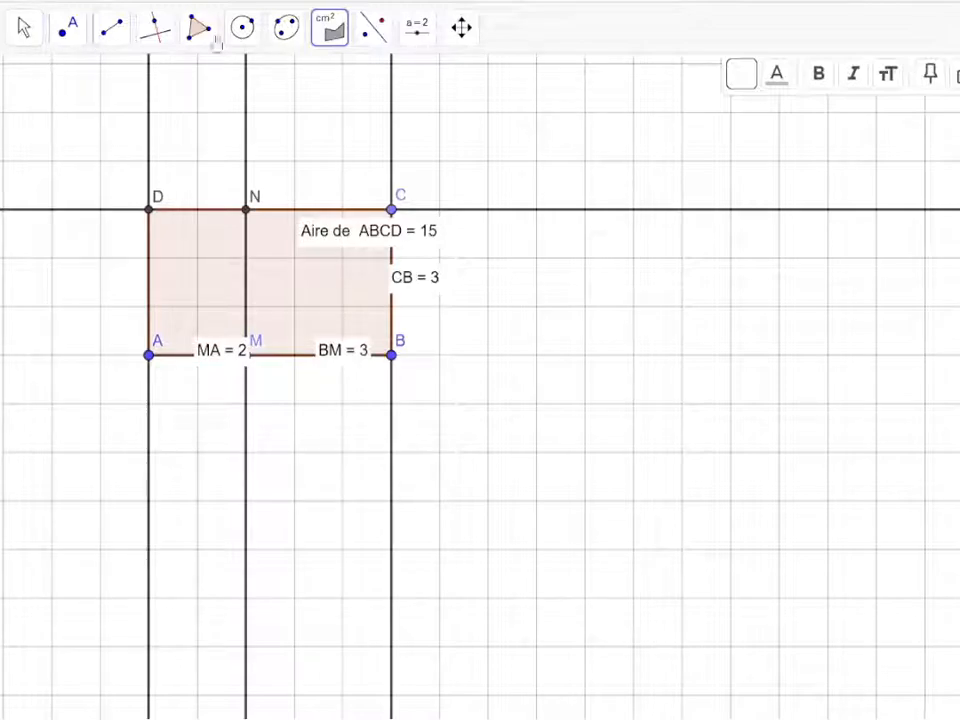
Start a text above side NC and insert the dynamic value distanceCB from the advanced object list.
{"action": "left_click", "coordinate": [370, 40]}
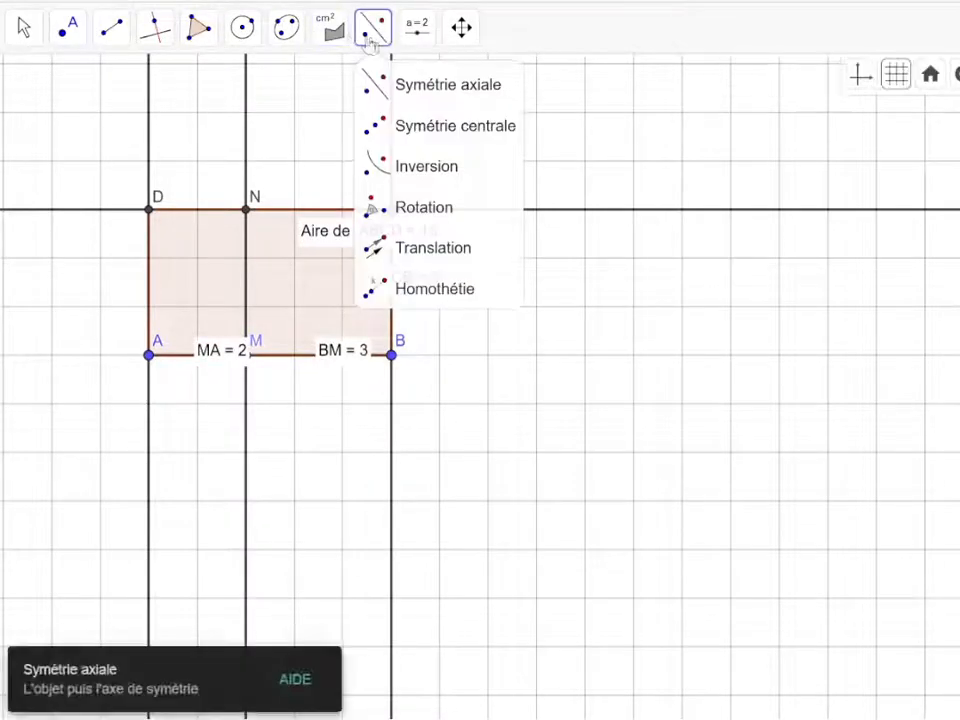
{"action": "mouse_move", "coordinate": [424, 43]}
{"action": "left_click", "coordinate": [433, 125]}
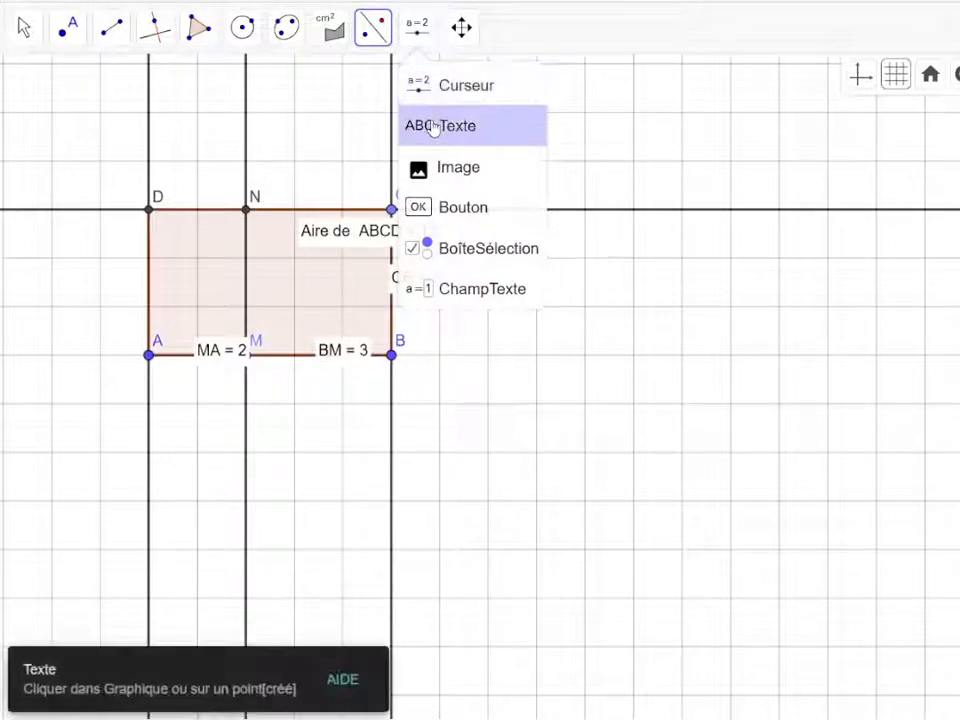
{"action": "left_click", "coordinate": [348, 174]}
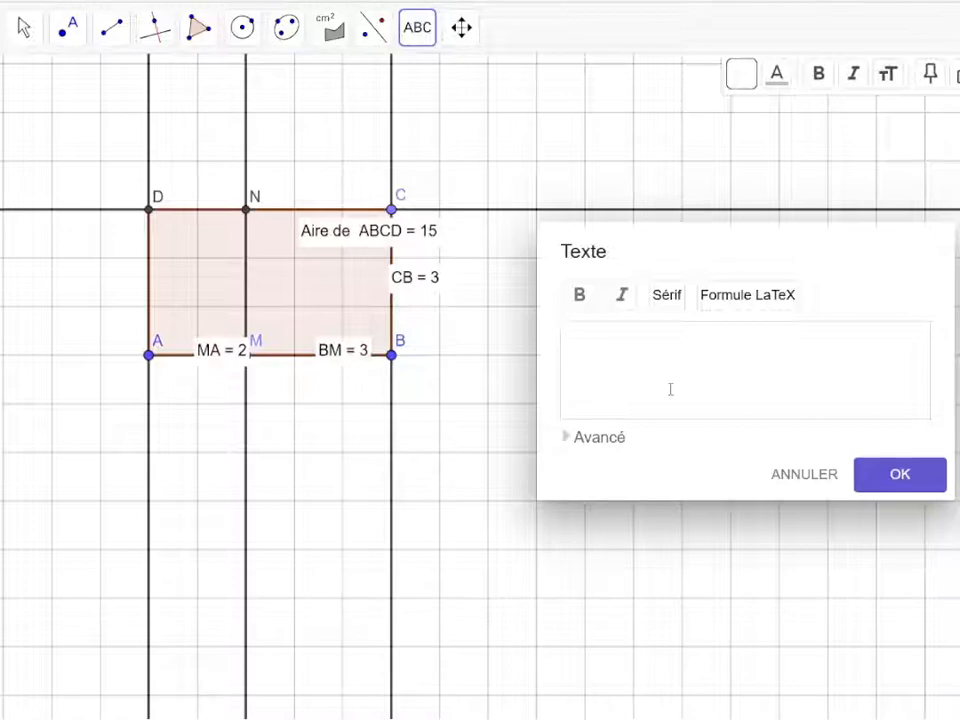
{"action": "left_click", "coordinate": [568, 441]}
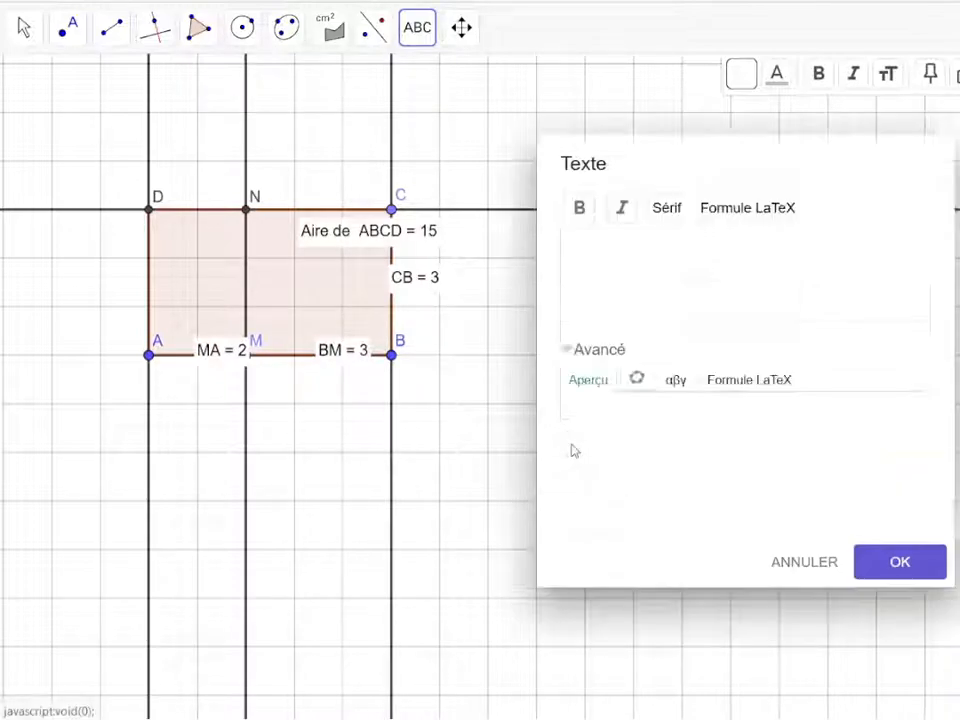
{"action": "left_click", "coordinate": [637, 380]}
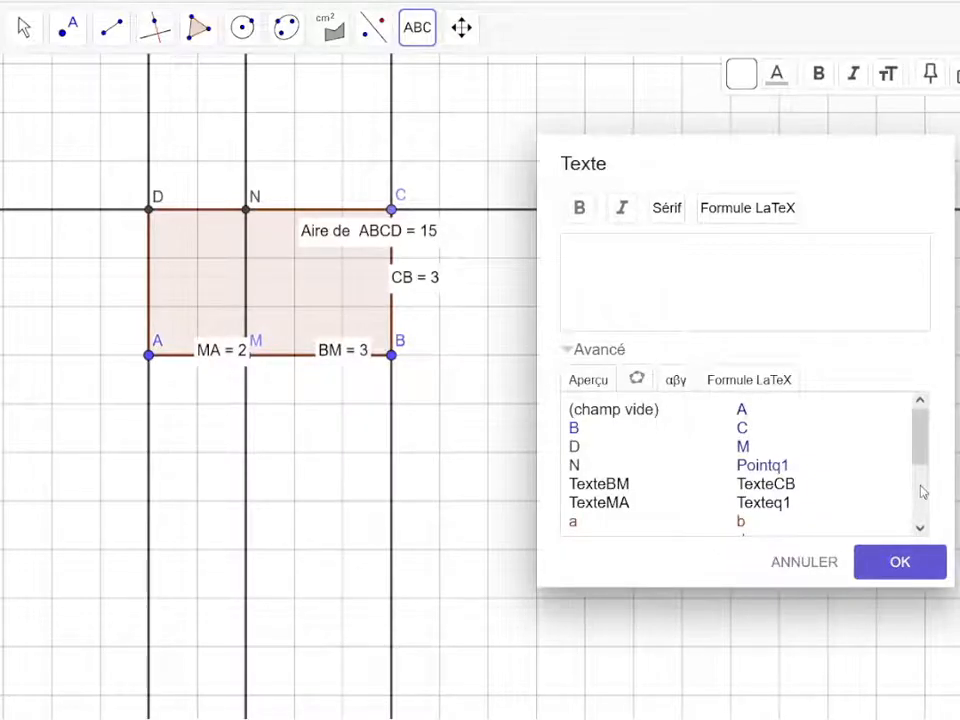
{"action": "scroll", "coordinate": [922, 491], "scroll_direction": "down", "scroll_amount": 3}
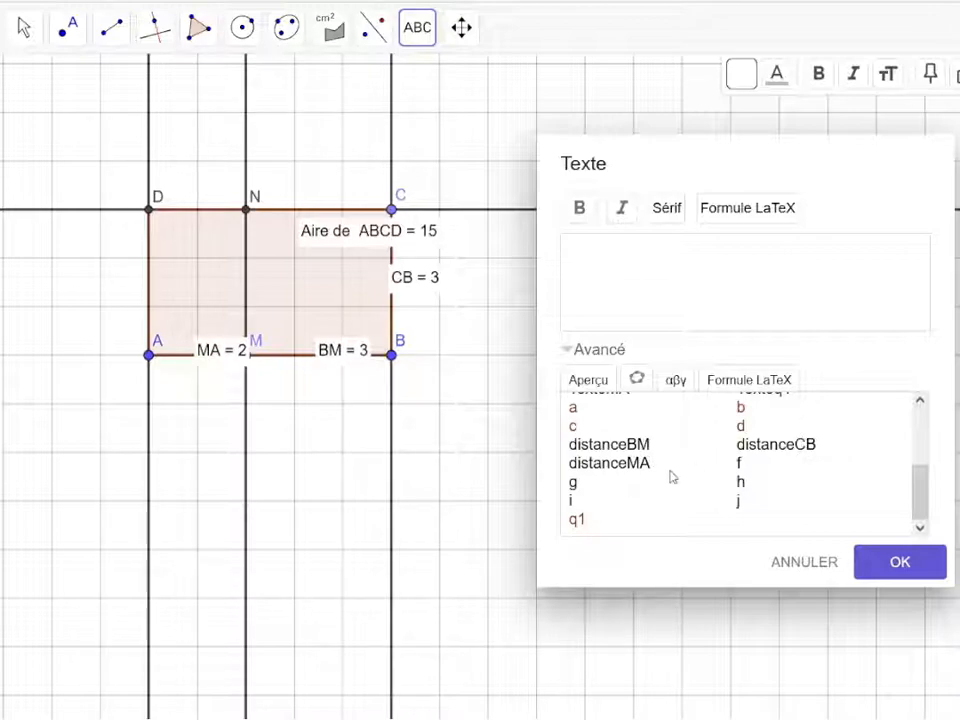
{"action": "left_click", "coordinate": [648, 266]}
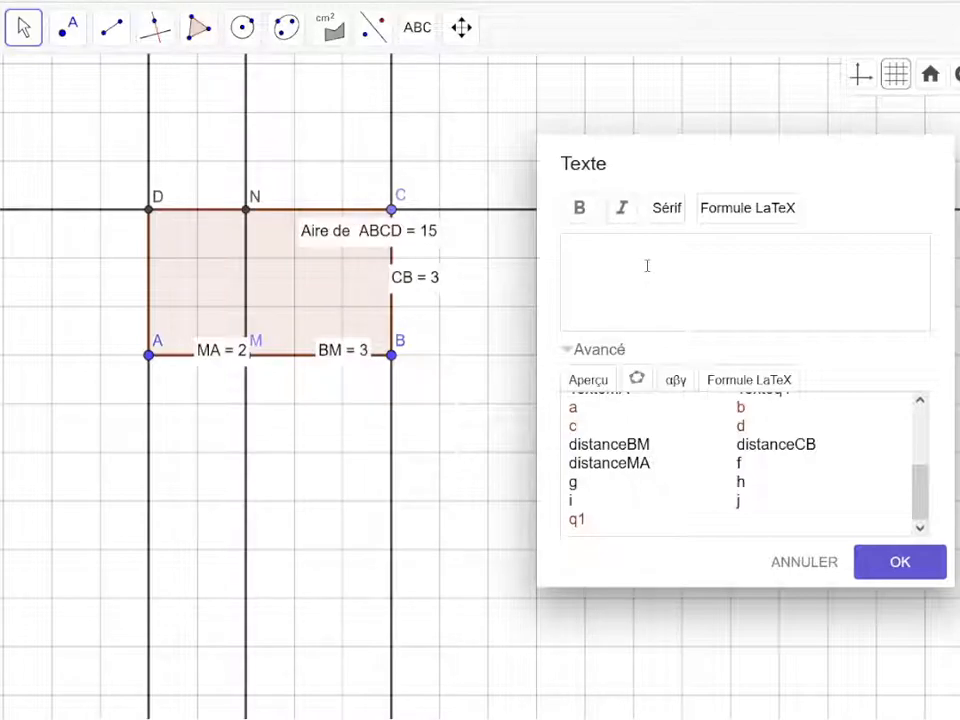
{"action": "left_click", "coordinate": [763, 454]}
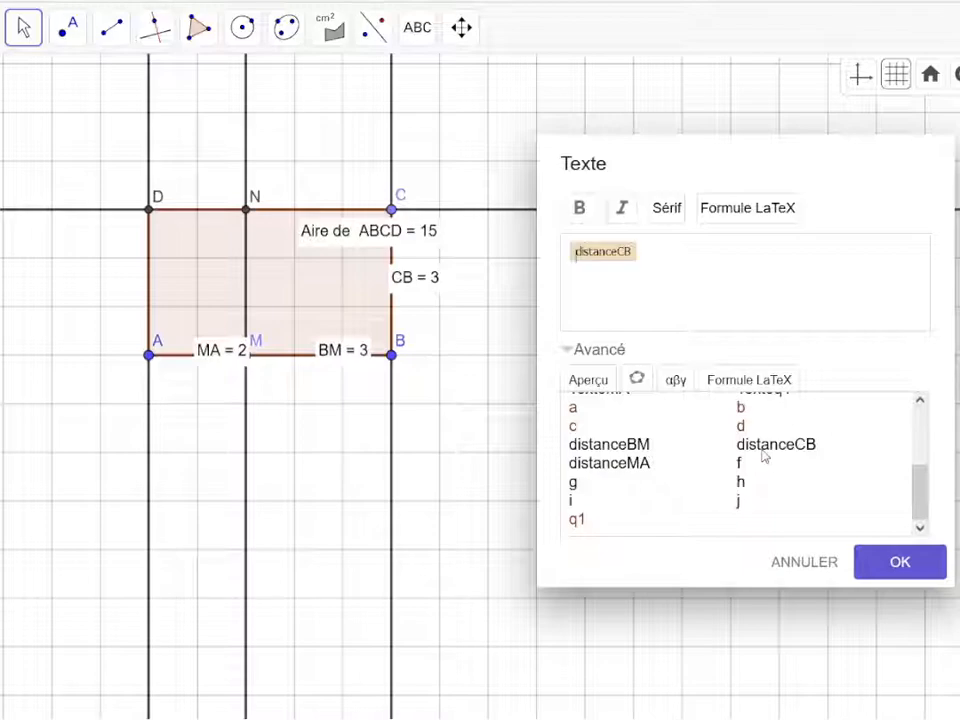
{"action": "type", "text": "x"}
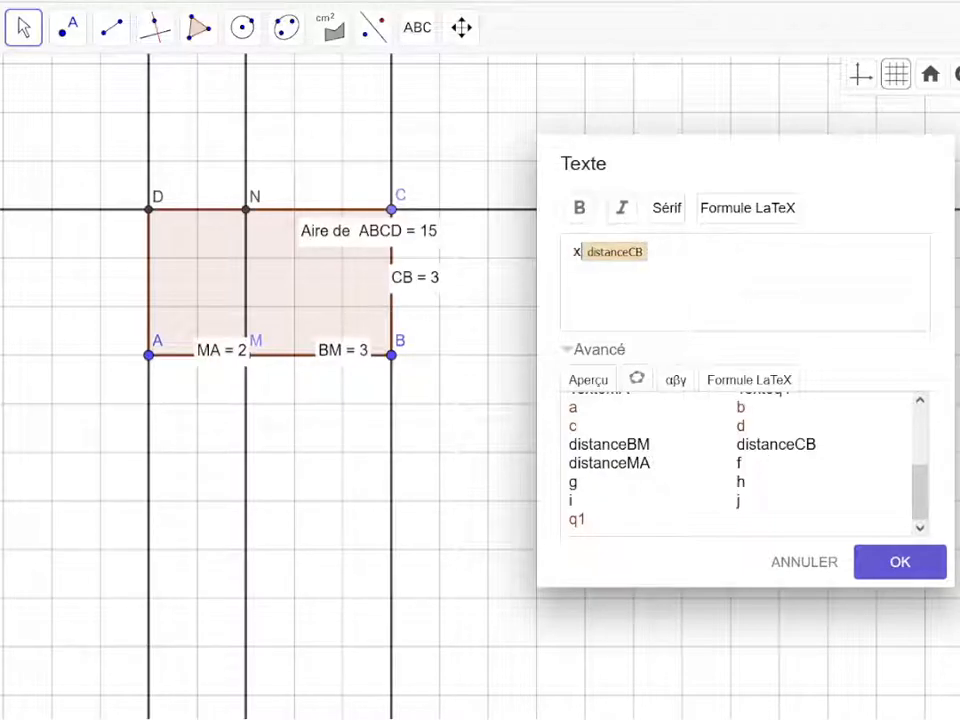
{"action": "key", "text": "BackSpace"}
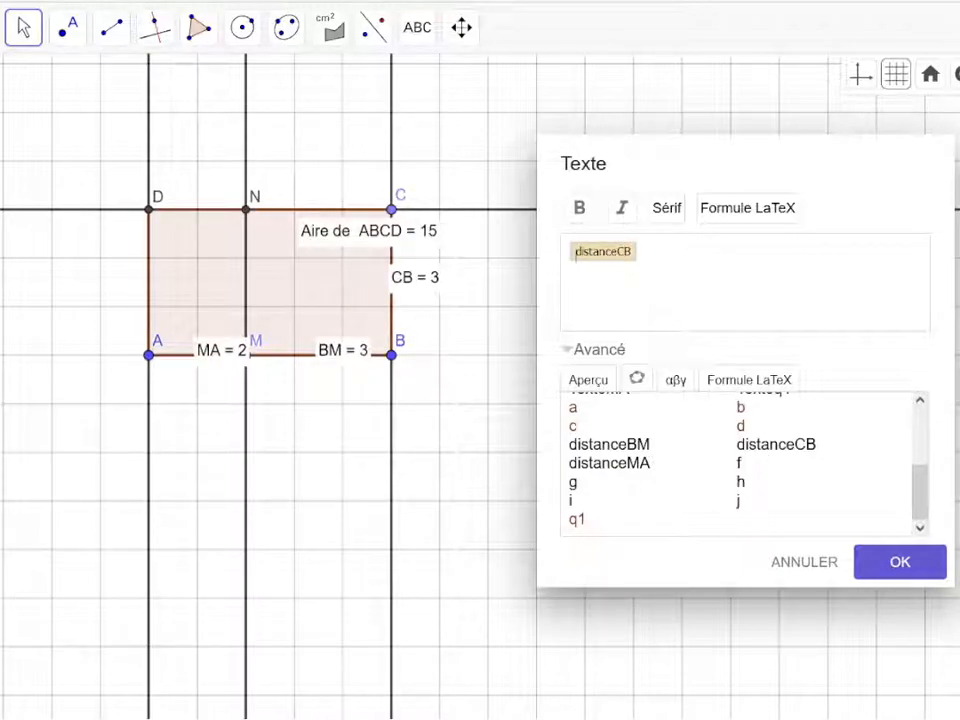
{"action": "type", "text": "x"}
{"action": "key", "text": "BackSpace"}
Complete the dynamic text as distanceCB x (distanceMA + distanceBM) = q1, using the objects from the advanced list, and validate it.
{"action": "left_click", "coordinate": [701, 270]}
{"action": "type", "text": "x ("}
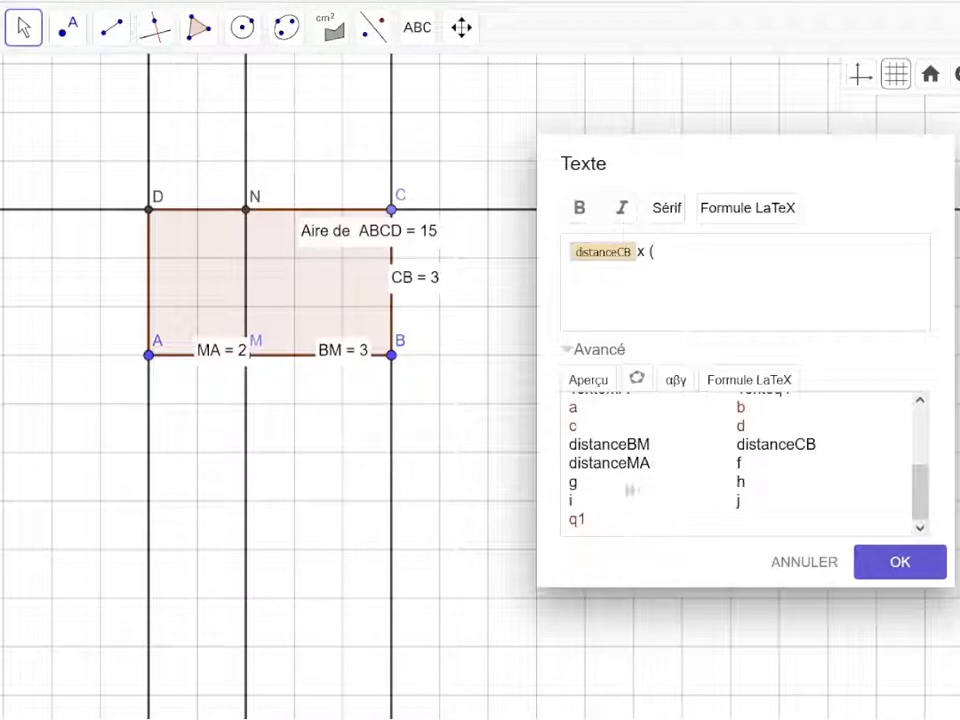
{"action": "left_click", "coordinate": [632, 462]}
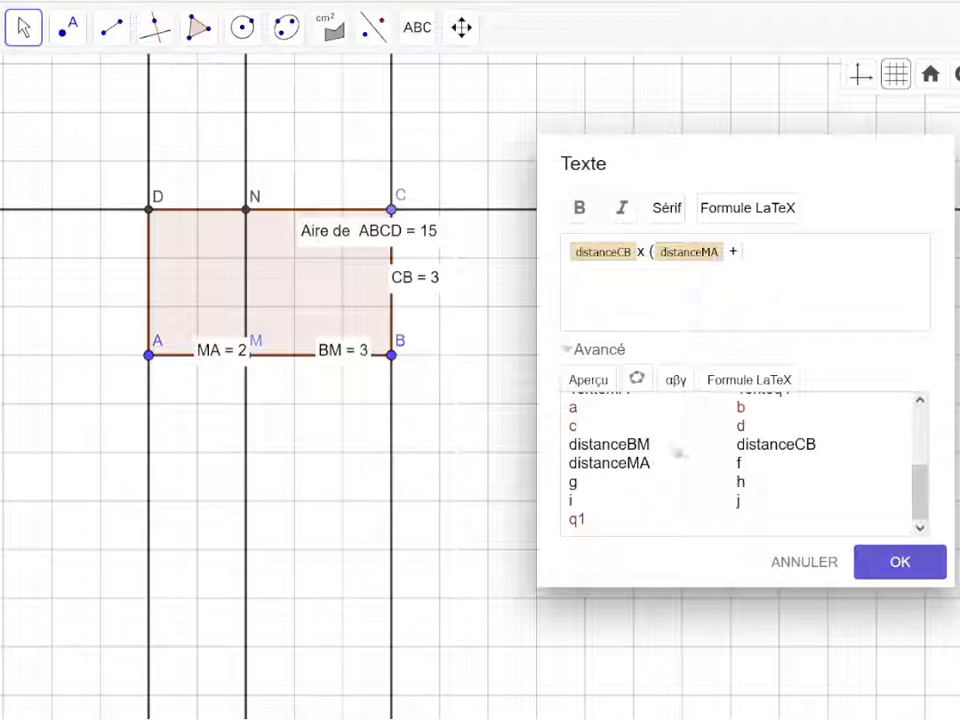
{"action": "left_click", "coordinate": [655, 447]}
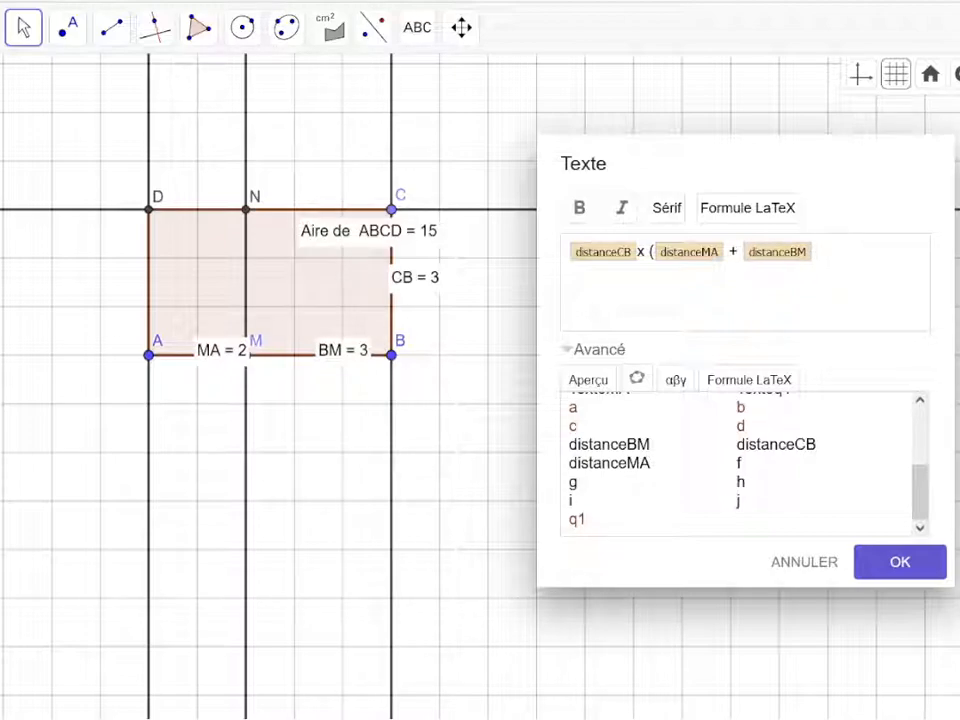
{"action": "type", "text": "="}
{"action": "left_click", "coordinate": [576, 521]}
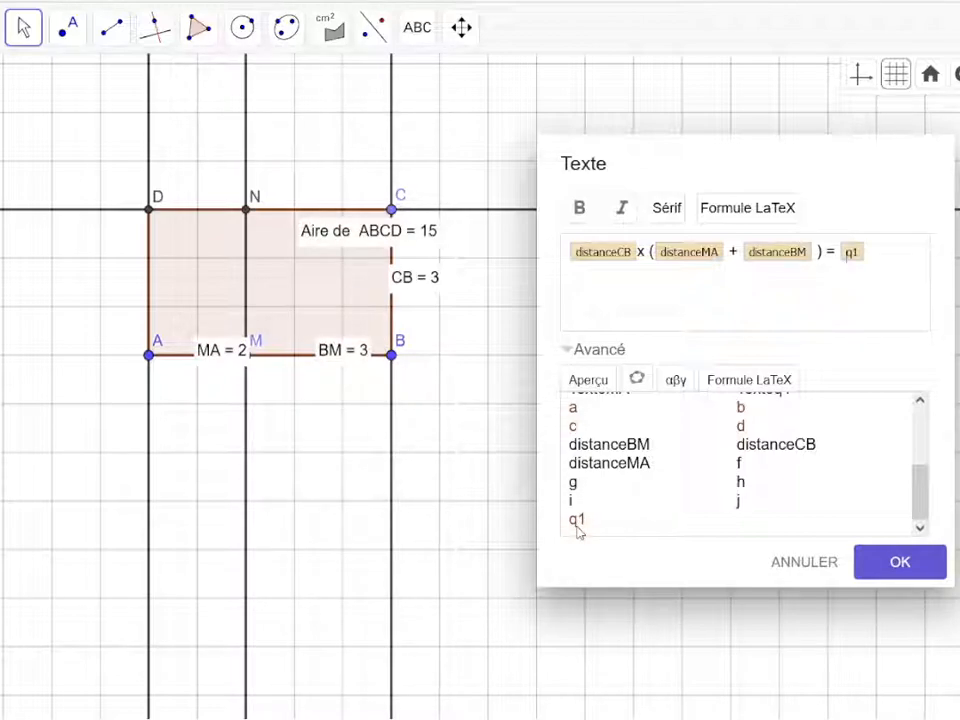
{"action": "left_click", "coordinate": [900, 563]}
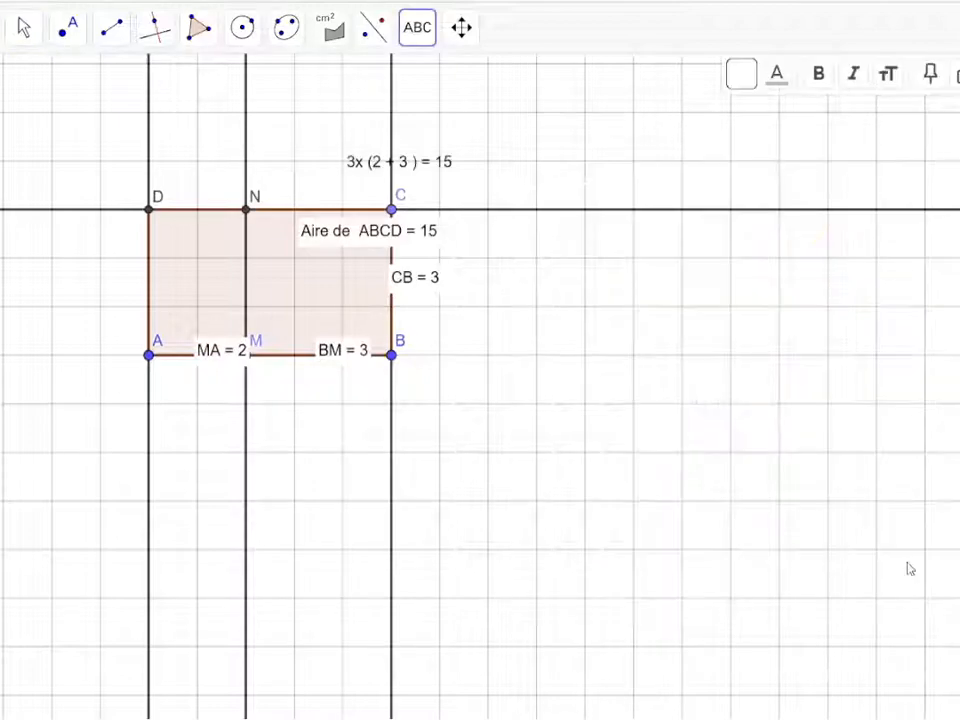
Move the dynamic area text above side NC, between the vertical lines through N and C.
{"action": "left_click", "coordinate": [23, 28]}
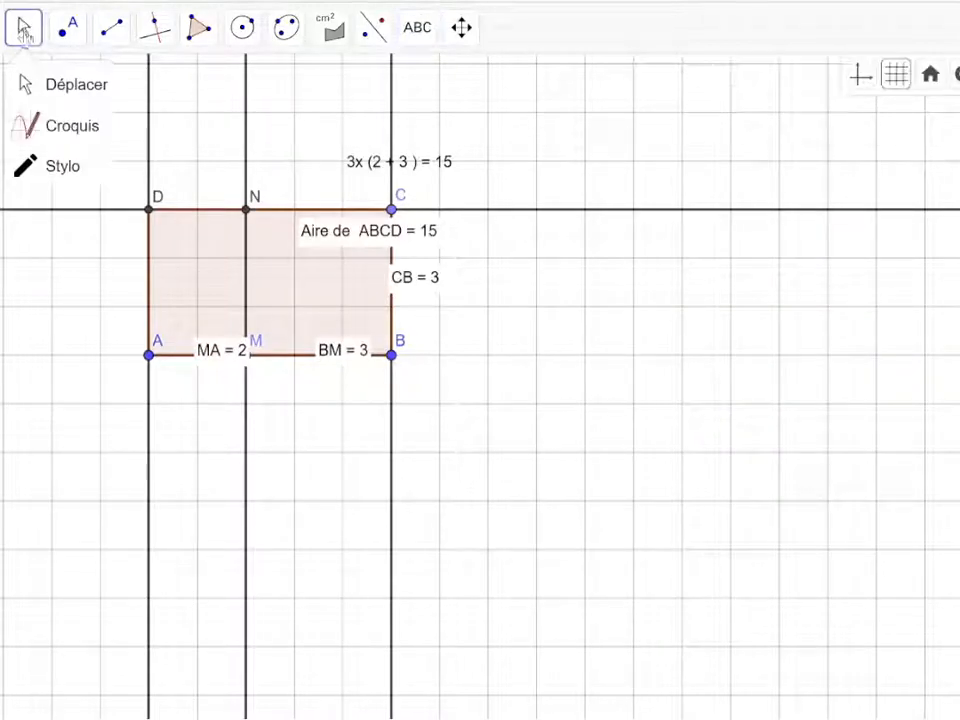
{"action": "left_click", "coordinate": [26, 81]}
{"action": "left_click_drag", "start_coordinate": [377, 171], "coordinate": [315, 148]}
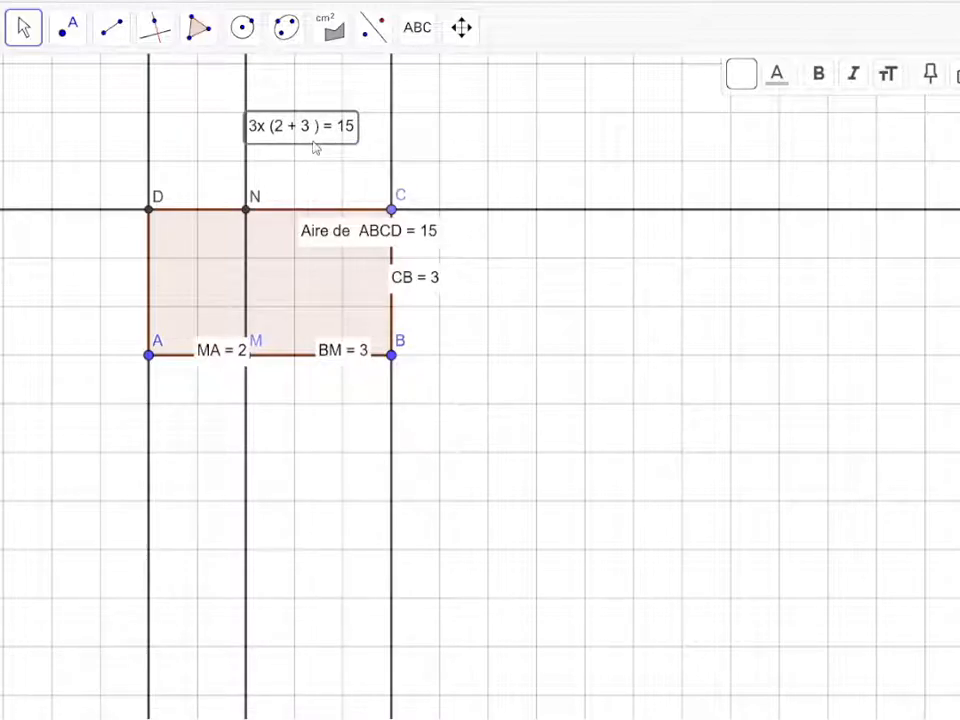
Test the dynamic text by moving point M along AB to MA = 1 and back to MA = 2.
{"action": "left_click", "coordinate": [249, 356]}
{"action": "left_click_drag", "start_coordinate": [250, 360], "coordinate": [191, 364]}
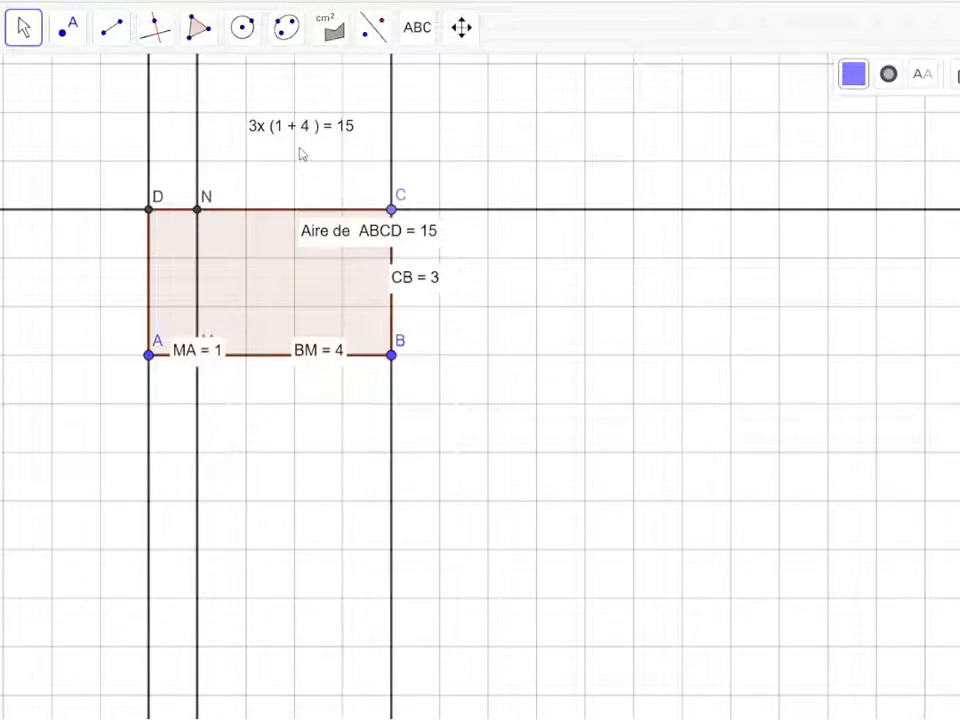
{"action": "left_click_drag", "start_coordinate": [197, 360], "coordinate": [236, 358]}
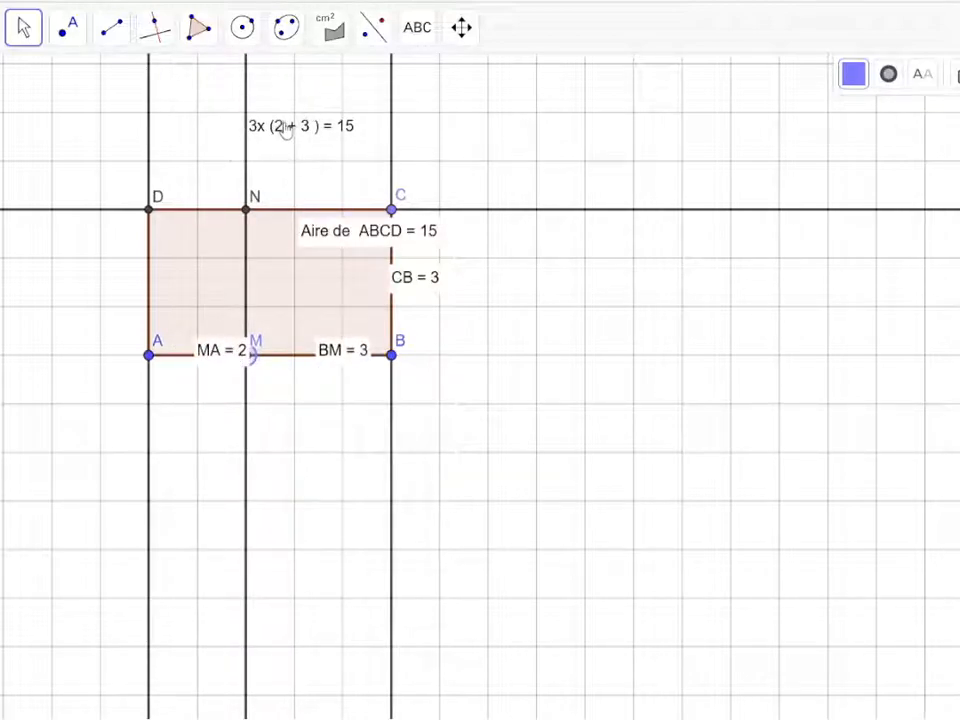
Enlarge the rectangle by moving B two grid squares farther from A, and place M at MA = 3.
{"action": "left_click_drag", "start_coordinate": [392, 357], "coordinate": [488, 358]}
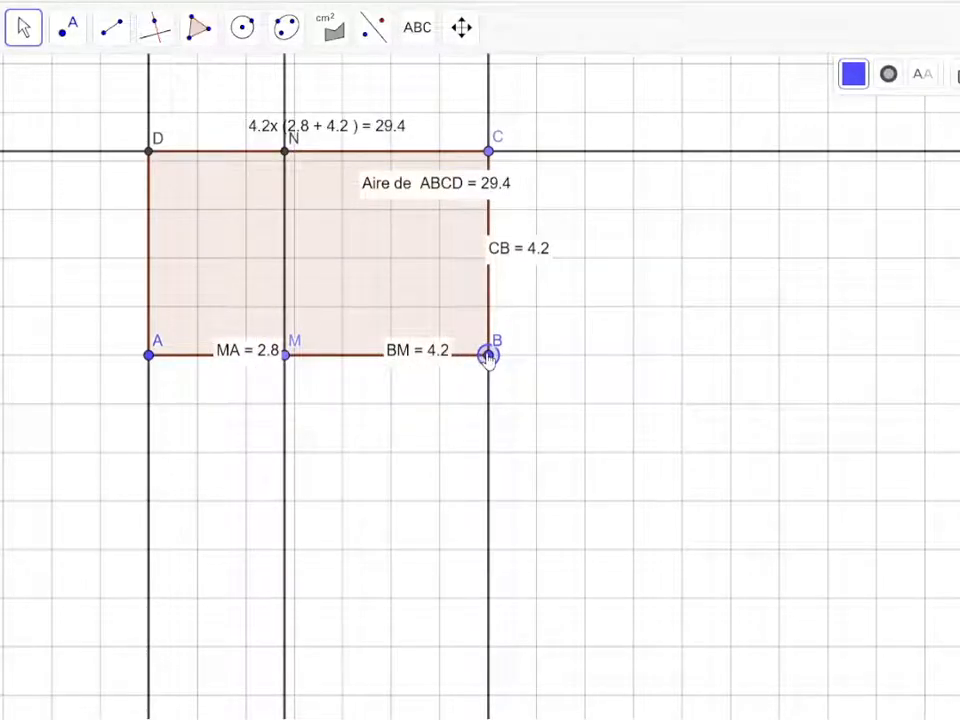
{"action": "left_click", "coordinate": [291, 360]}
{"action": "left_click_drag", "start_coordinate": [303, 362], "coordinate": [311, 363]}
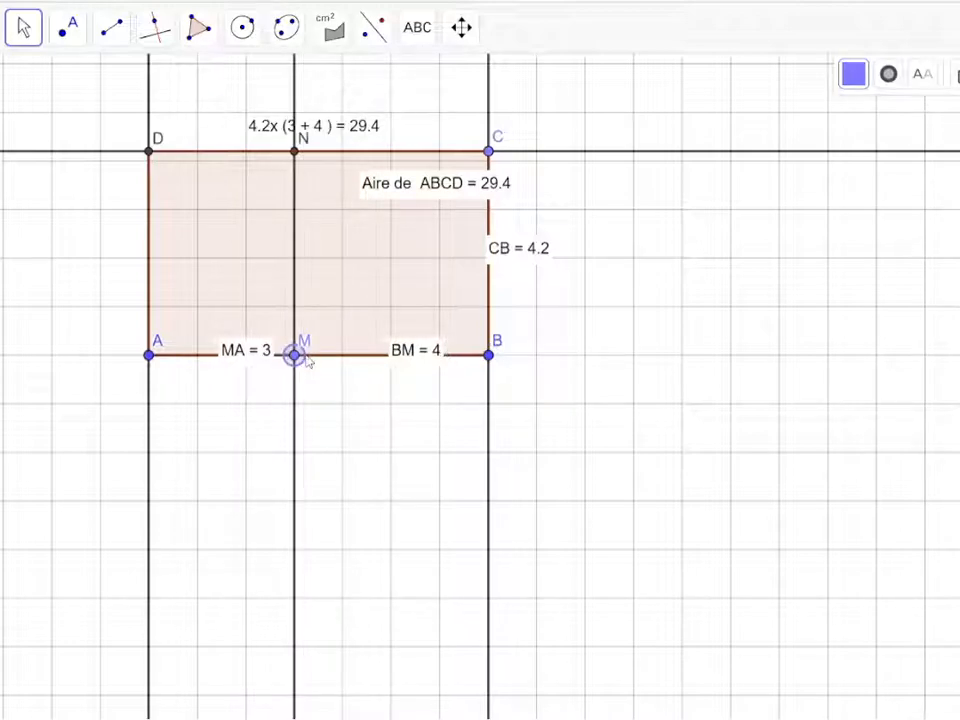
Move the dynamic area text below side MB, outside the rectangle.
{"action": "left_click", "coordinate": [326, 132]}
{"action": "left_click_drag", "start_coordinate": [356, 250], "coordinate": [388, 420]}
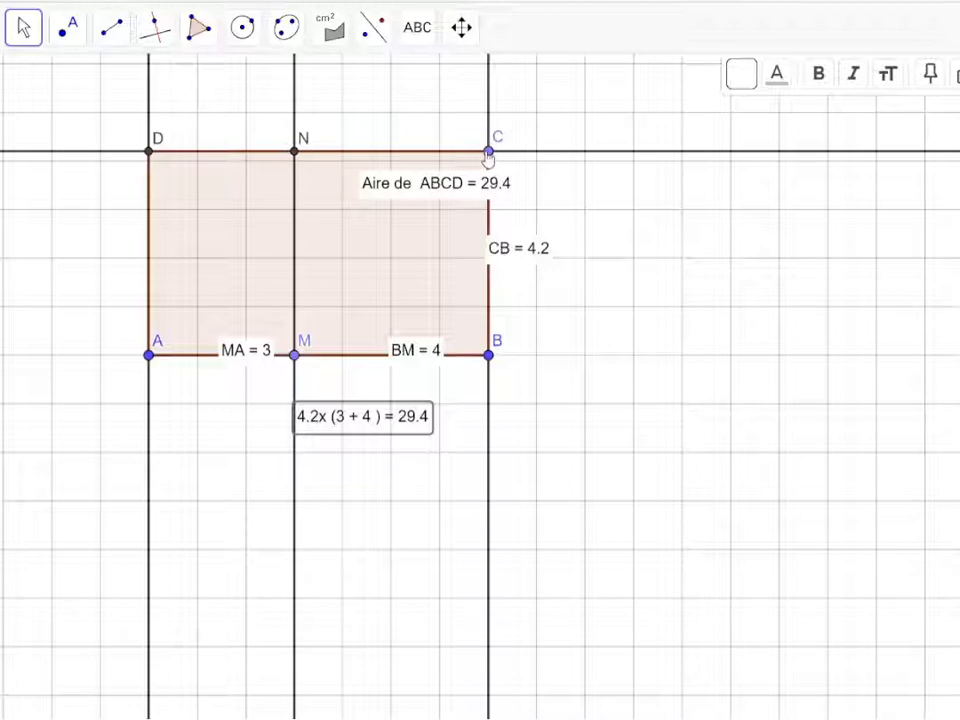
Adjust the rectangle by moving C to CB = 4 and M to MA = 2.
{"action": "left_click_drag", "start_coordinate": [490, 150], "coordinate": [488, 162]}
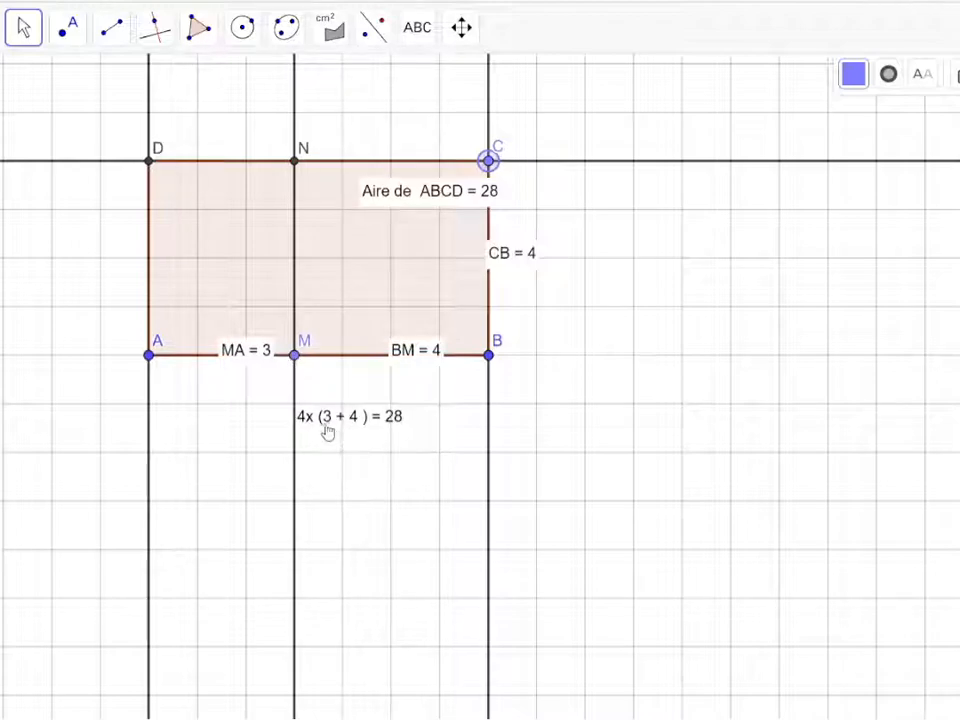
{"action": "left_click_drag", "start_coordinate": [292, 358], "coordinate": [226, 358]}
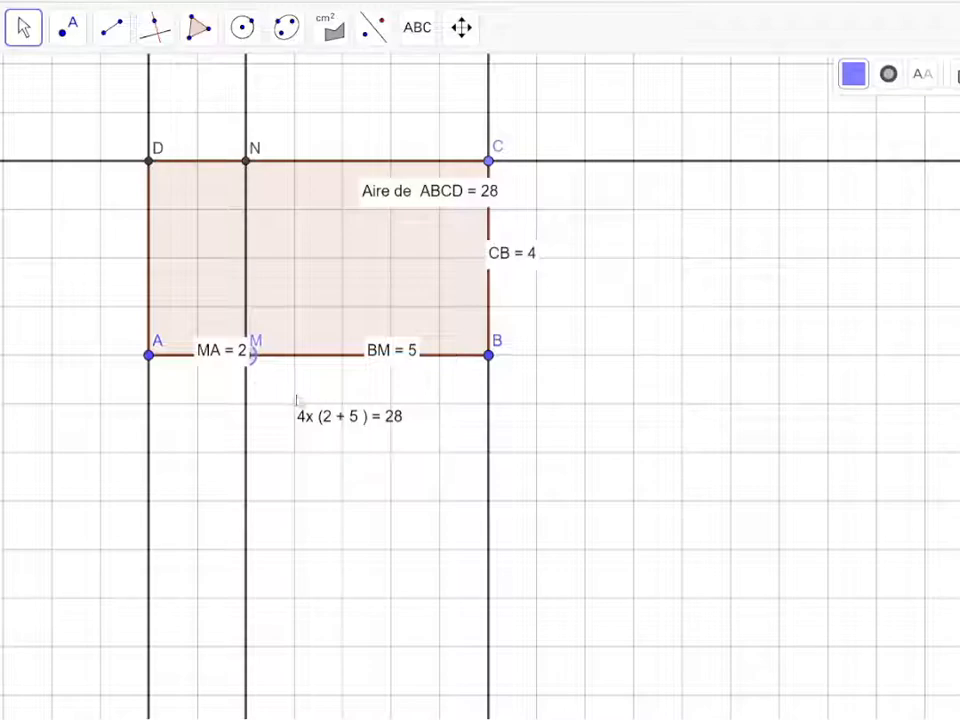
Open the dynamic area text below the rectangle for editing.
{"action": "left_click", "coordinate": [332, 428]}
{"action": "double_click", "coordinate": [332, 428]}
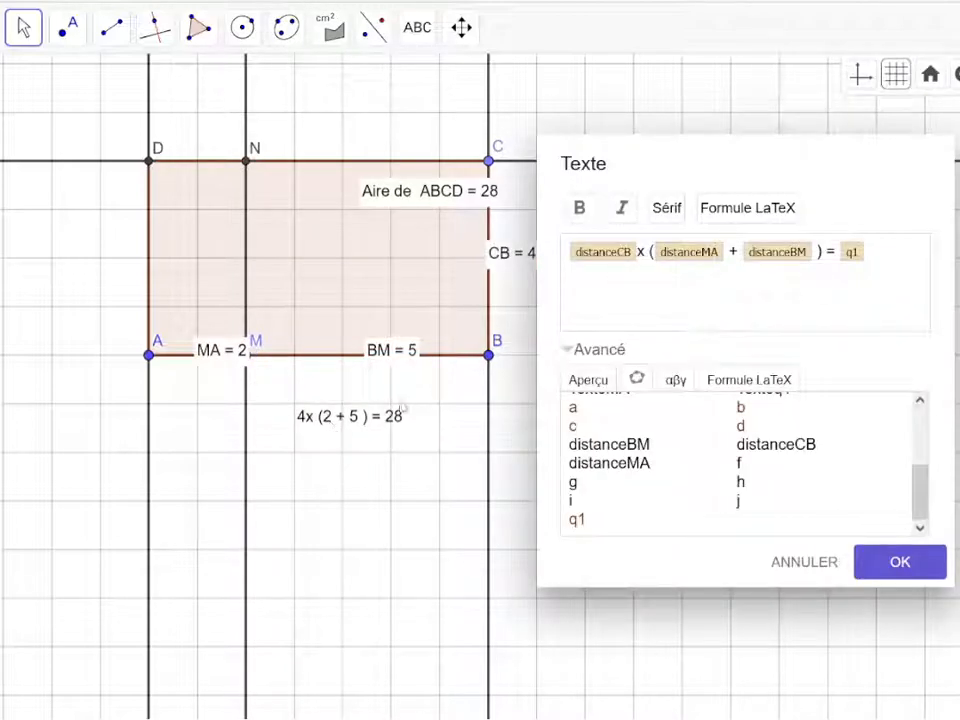